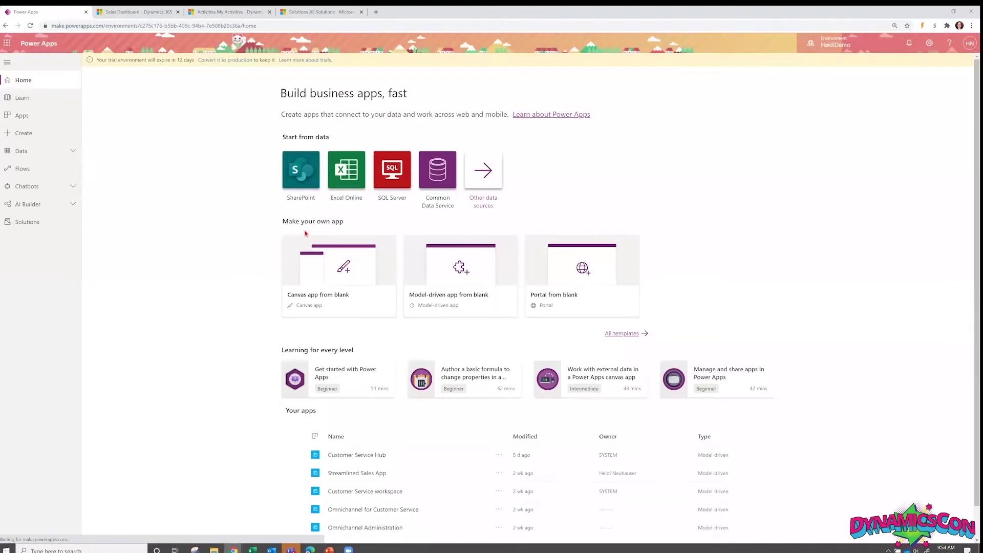
Open the Solutions list and display the environments available for switching.
key(ctrl+plus)
key(ctrl+plus)
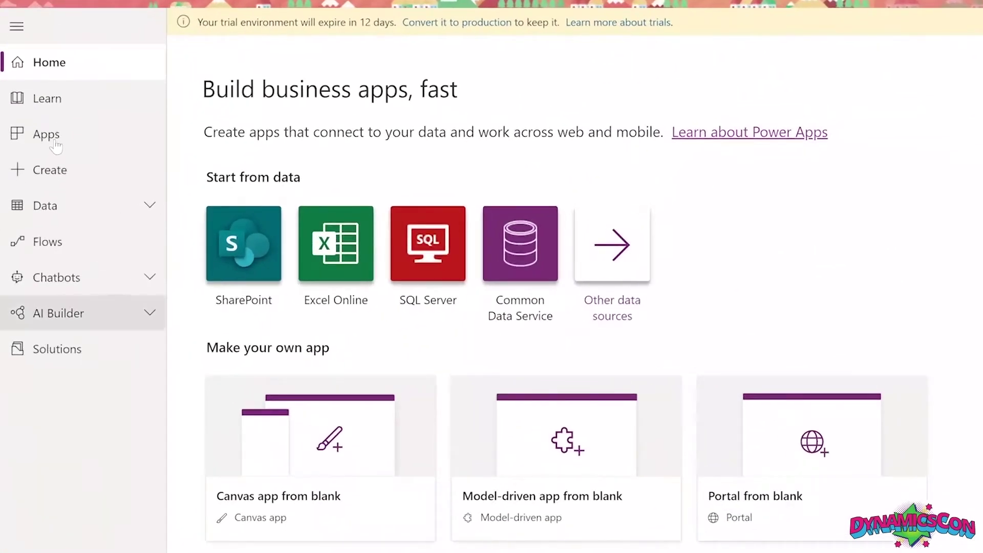
click(64, 354)
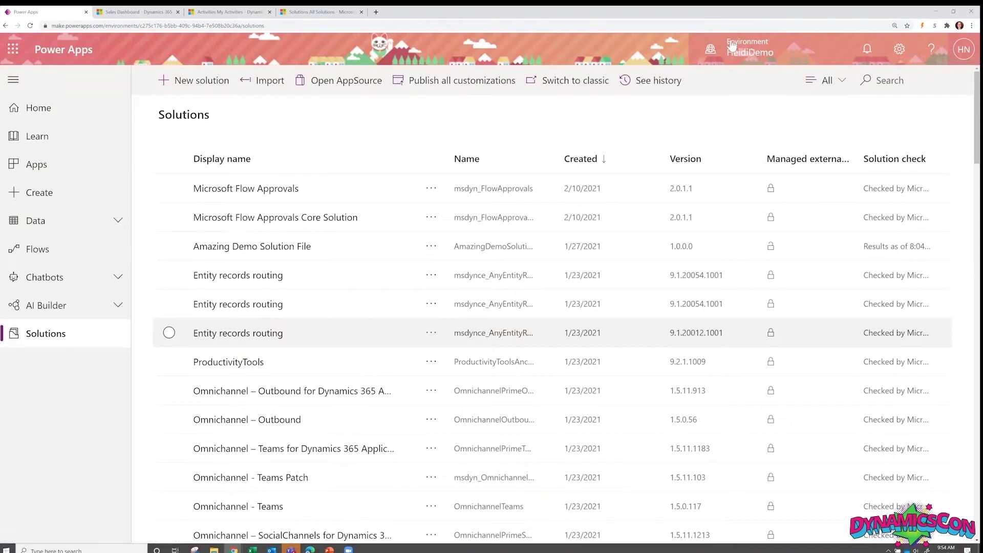
click(759, 55)
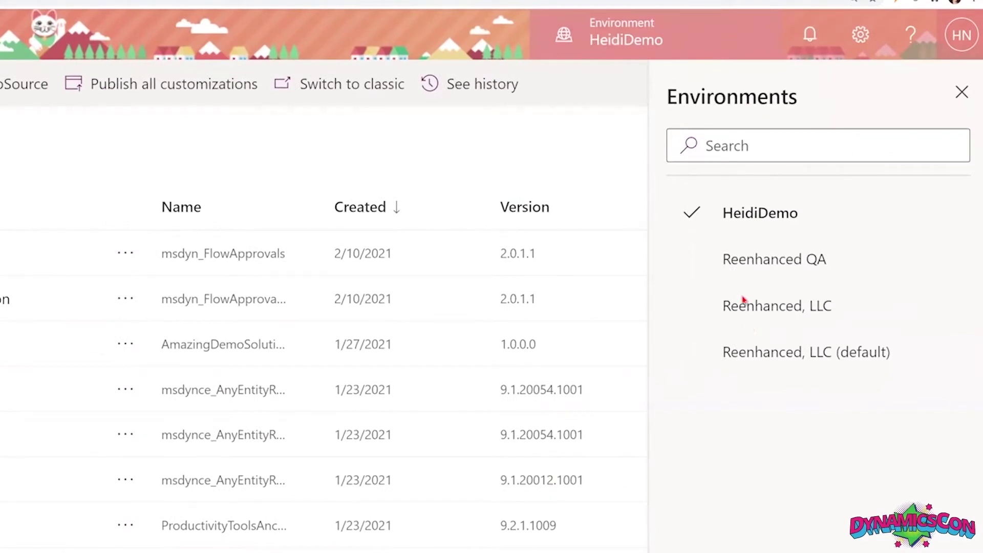
click(778, 274)
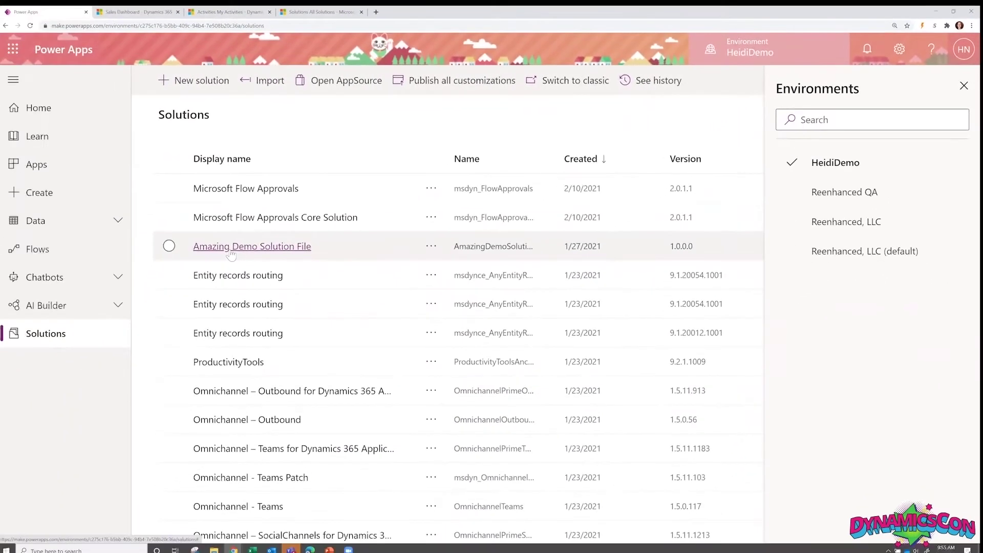
Open the Account table in the Amazing Demo Solution File and open its Active Accounts view for editing.
click(231, 252)
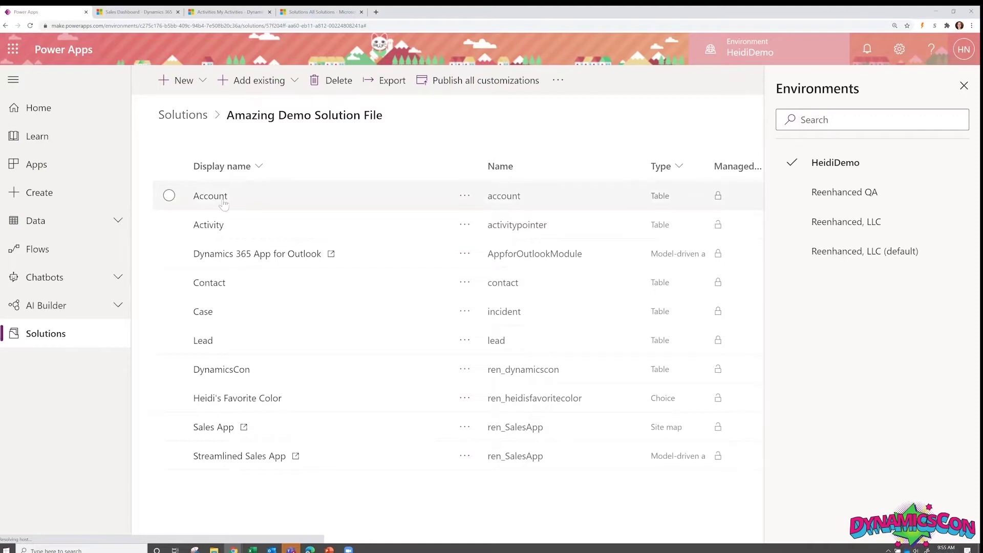
click(264, 199)
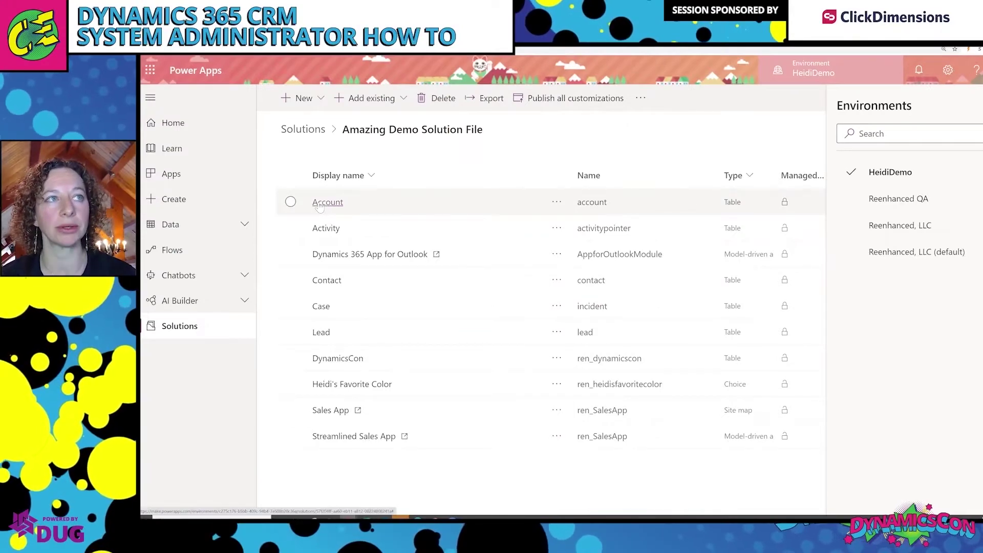
click(318, 205)
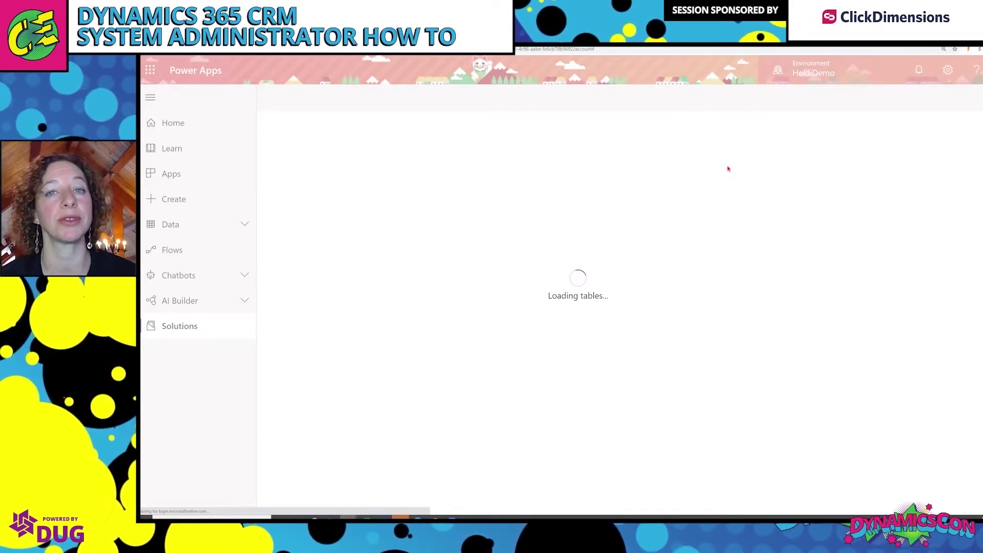
click(484, 154)
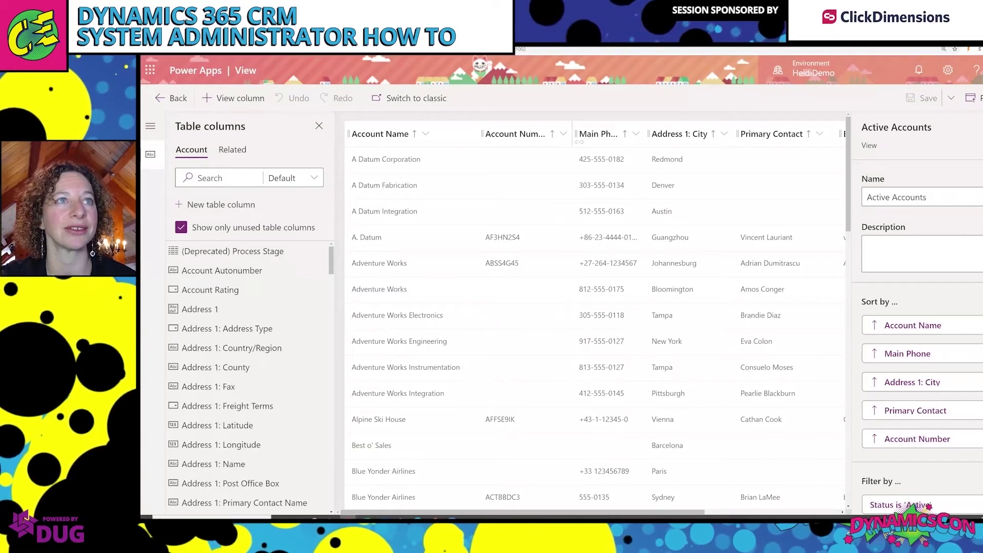
Slightly narrow the Account Number and Account Name columns in the Active Accounts view.
drag(574, 142, 564, 162)
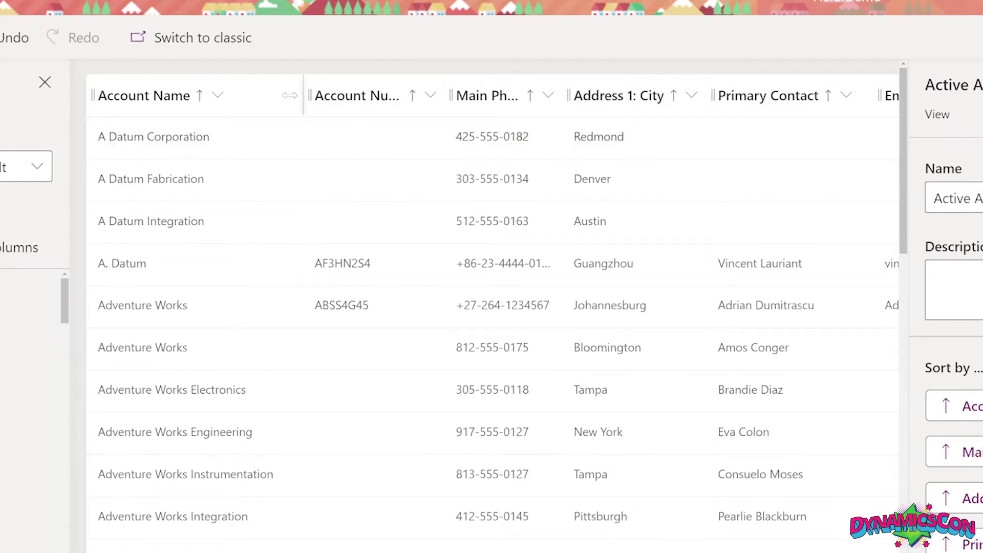
drag(304, 95, 257, 95)
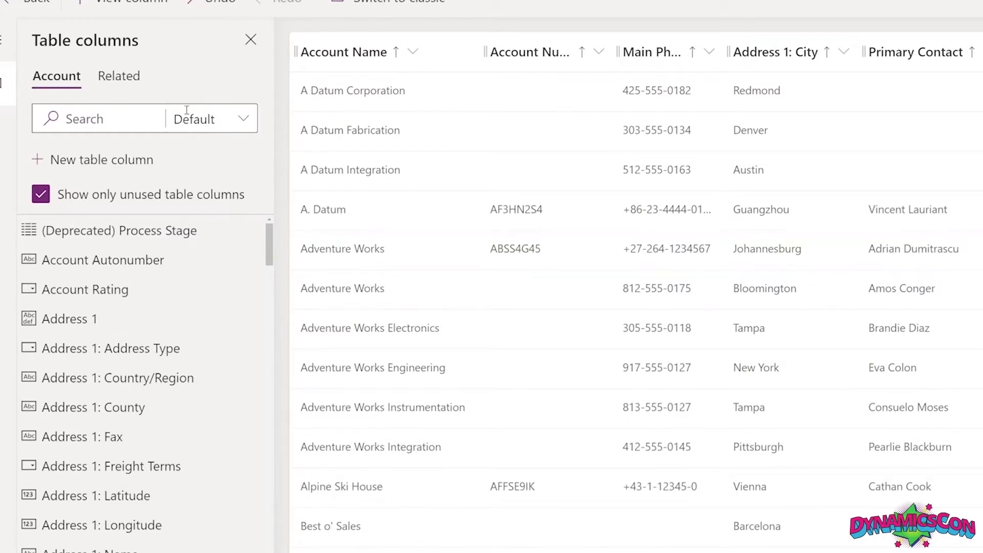
Examine the view's related table columns, its name and description fields, and the options for adding filter conditions.
click(116, 82)
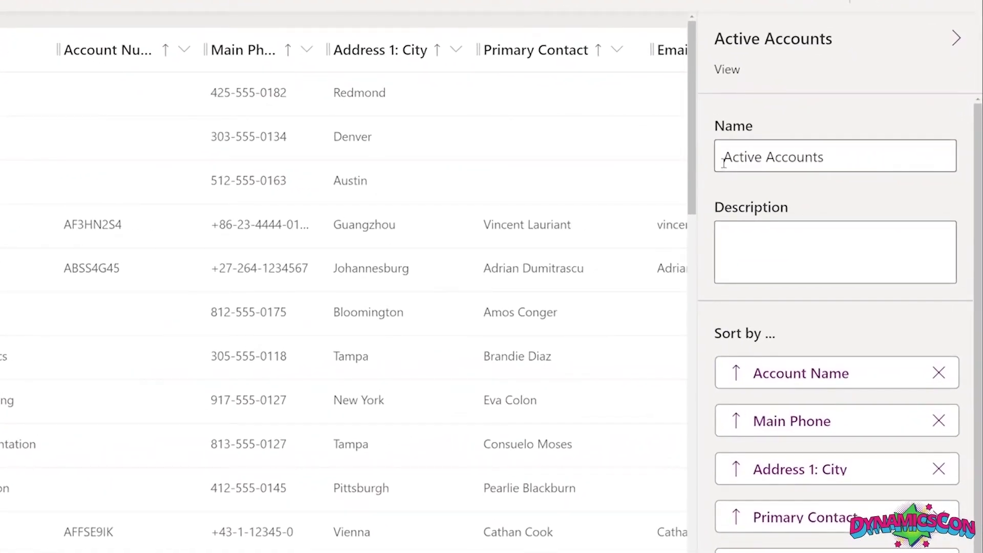
click(748, 156)
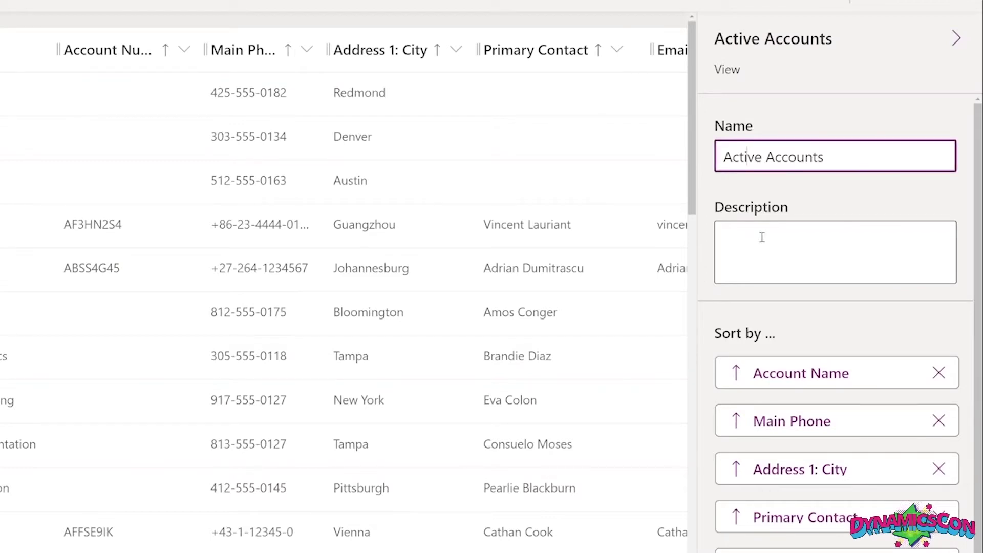
click(762, 237)
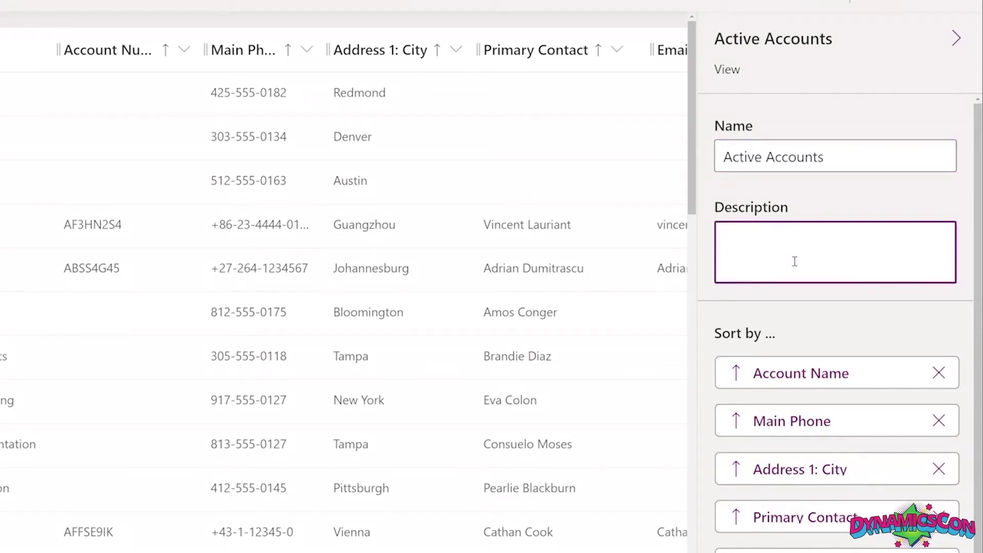
scroll(755, 243, down, 1)
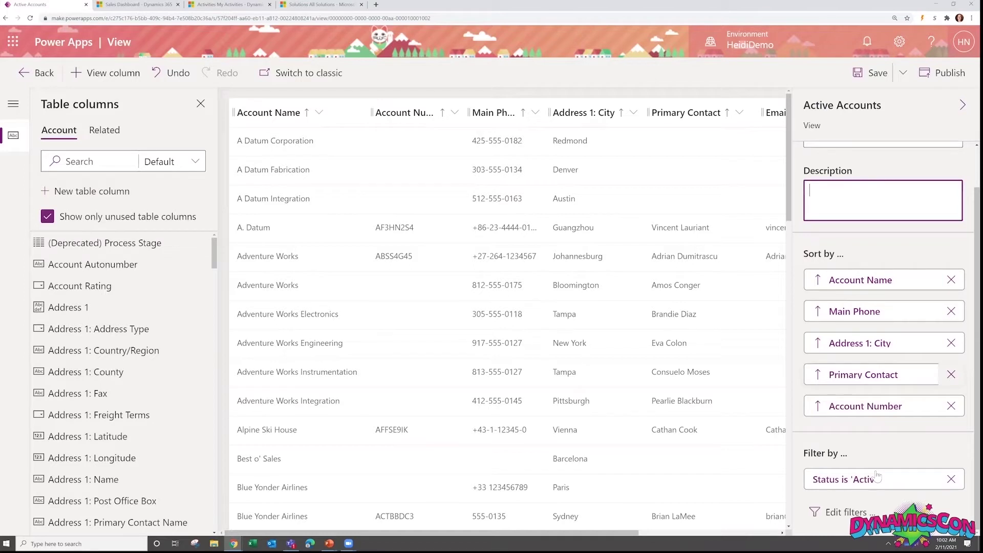
click(835, 517)
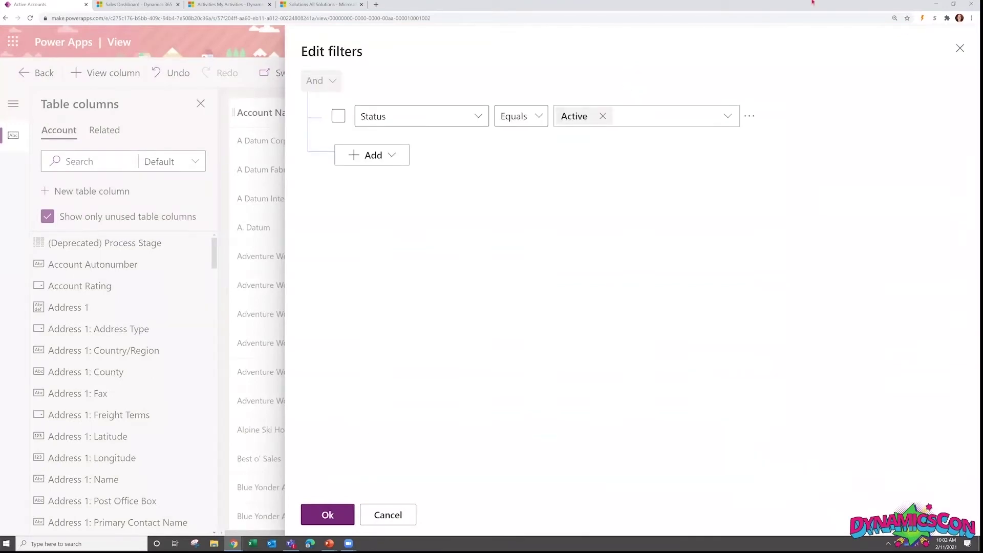
click(377, 165)
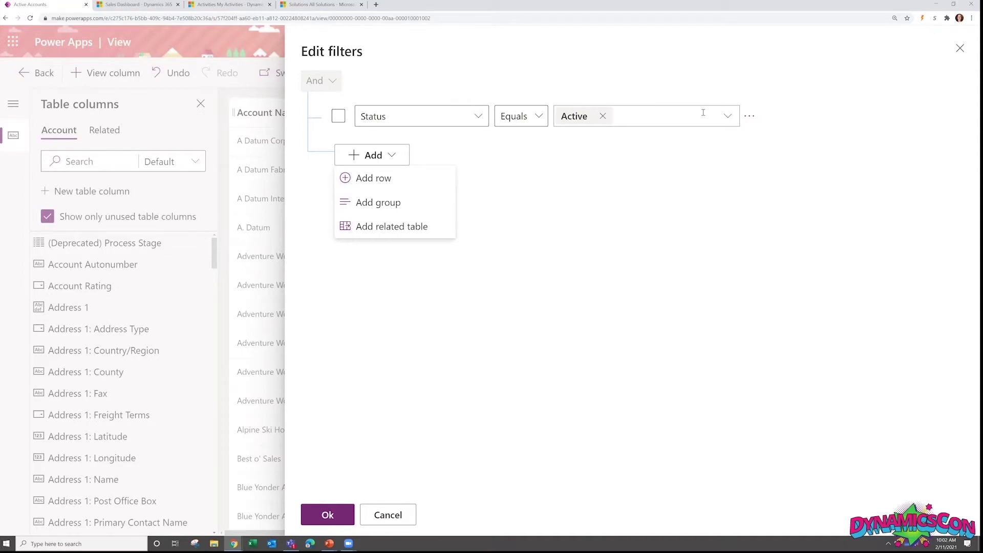
click(969, 46)
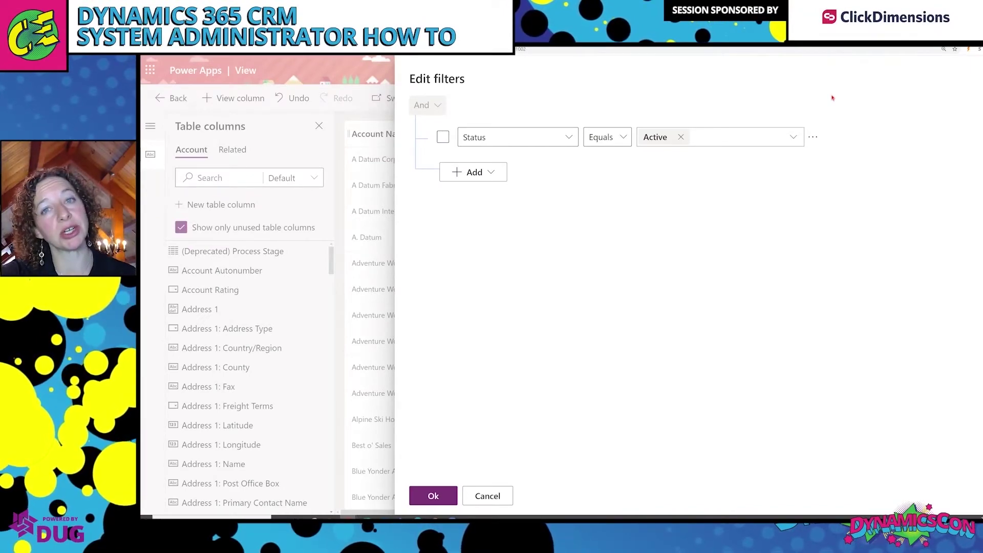
Remove Primary Contact from the view's sort order and save the view as a copy named Active Accounts in PA.
key(Return)
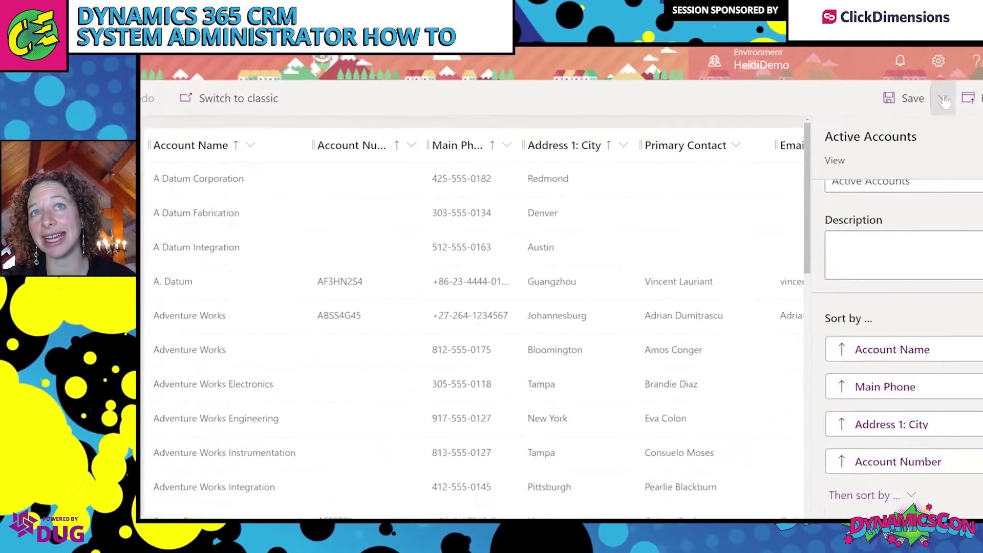
click(951, 98)
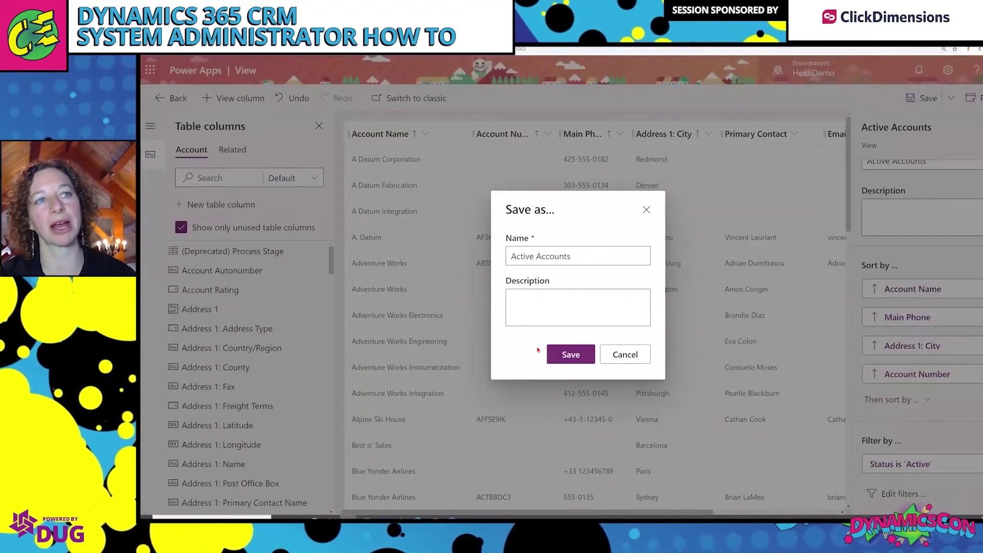
text(in PA)
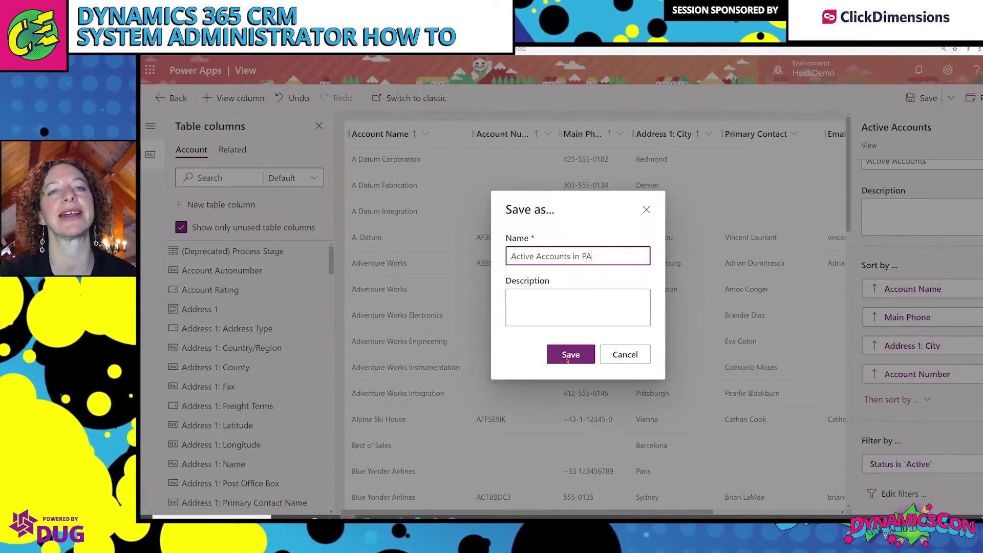
key(Return)
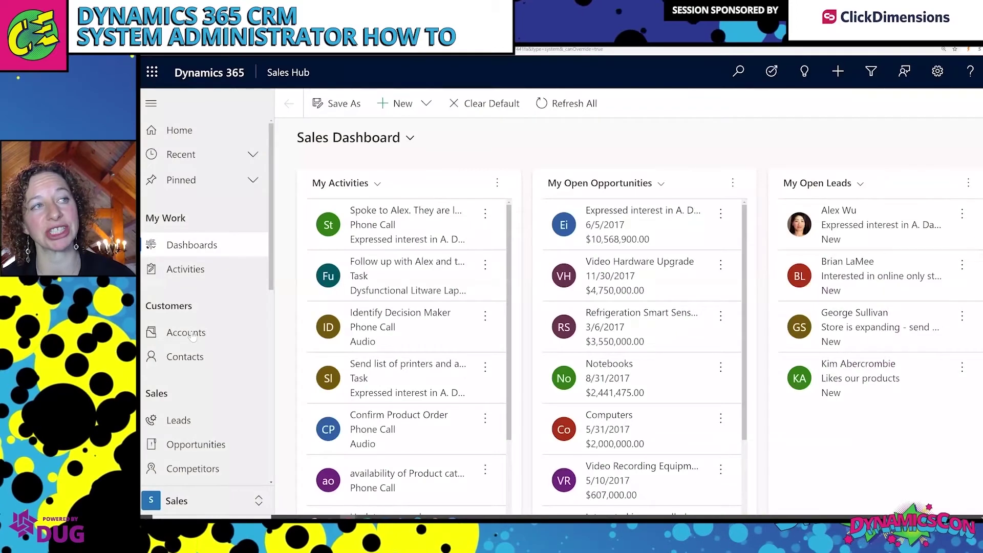
Open the Accounts list in the Dynamics 365 Sales Hub.
click(197, 333)
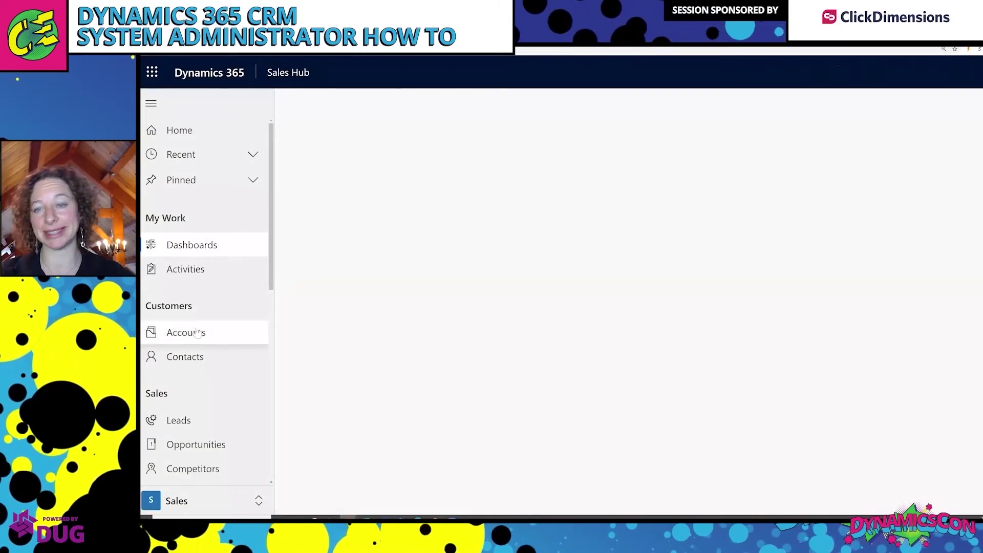
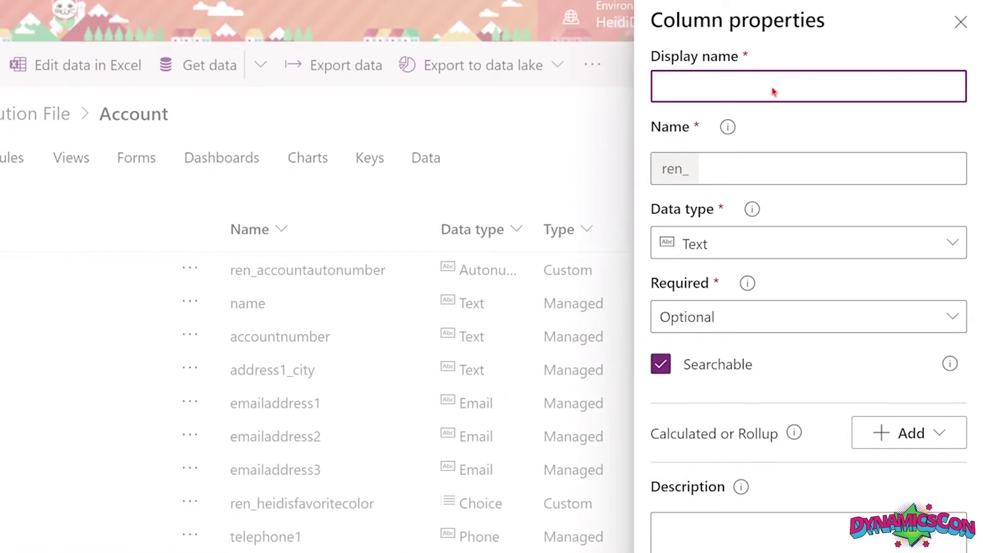
Give the new Account table column the display name Favorite Color and set its data type to Choice.
text(Favorite Color)
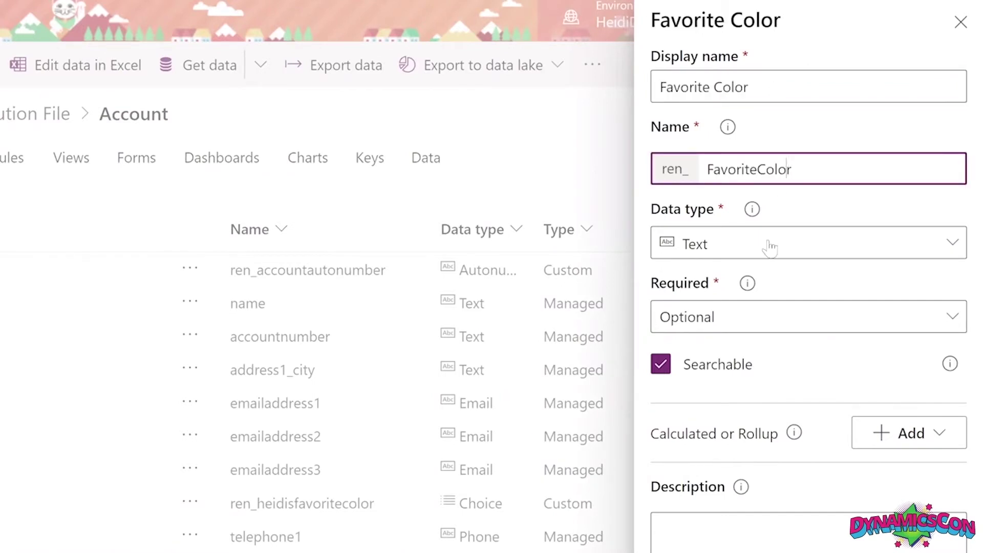
click(809, 167)
click(705, 249)
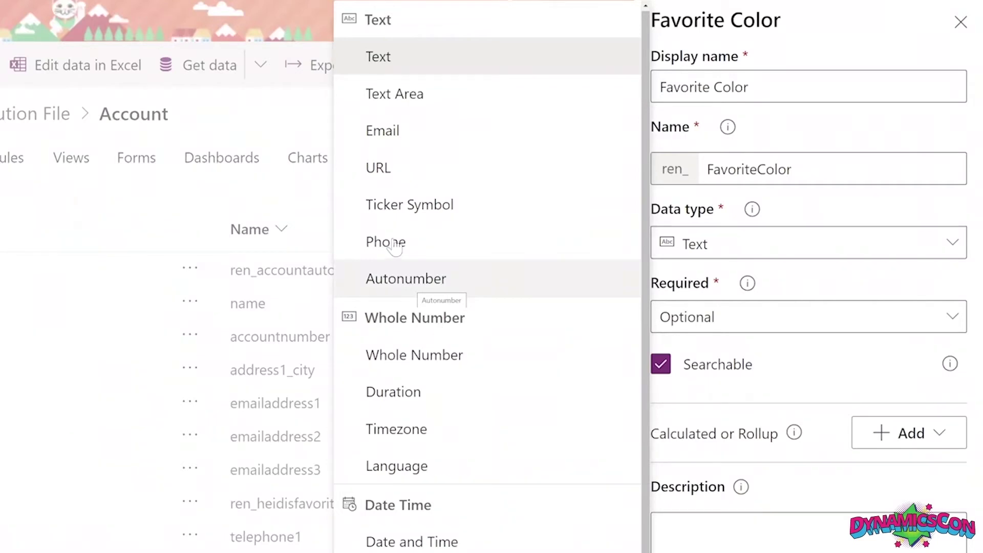
scroll(437, 359, down, 3)
scroll(419, 296, down, 1)
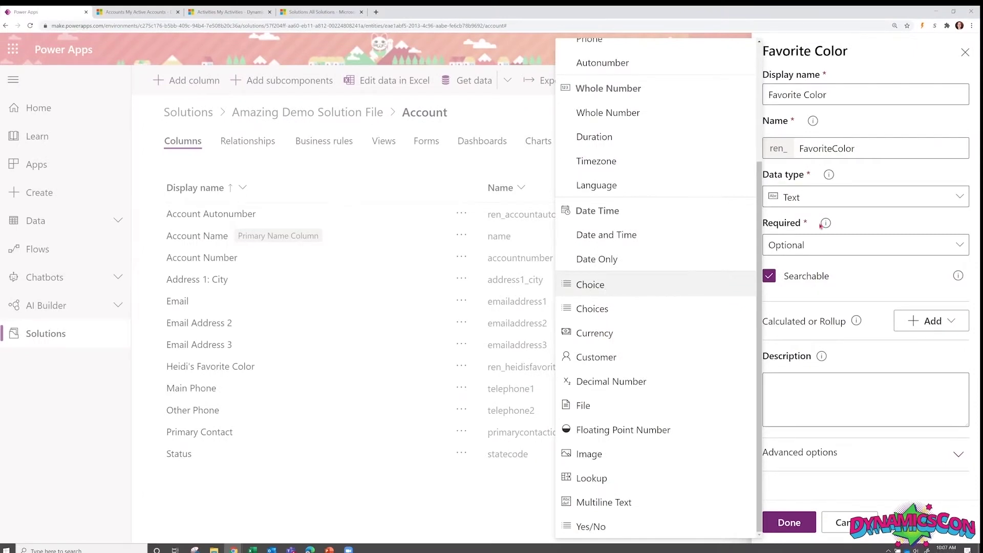
key(Return)
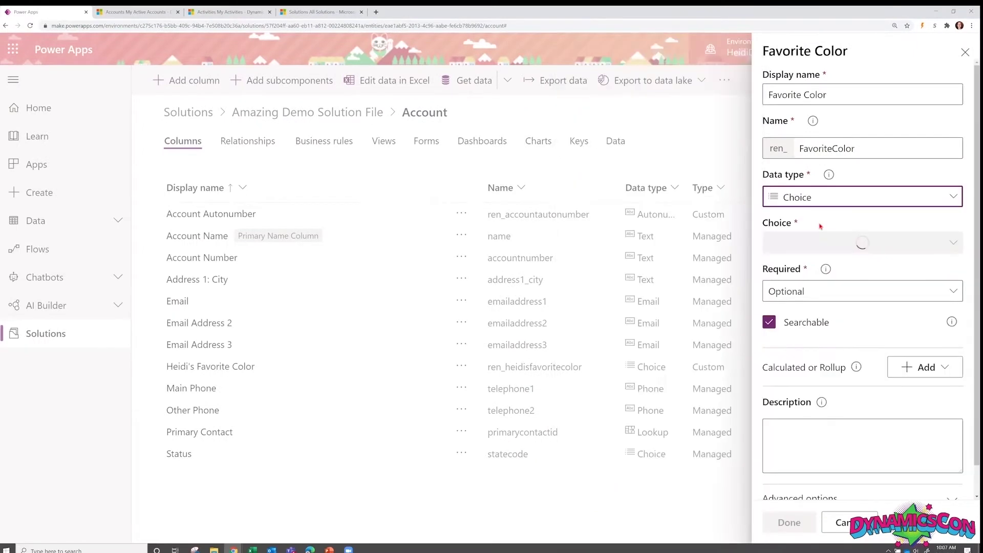
Create a new choice for the Favorite Color column, with Red as its first item.
click(809, 247)
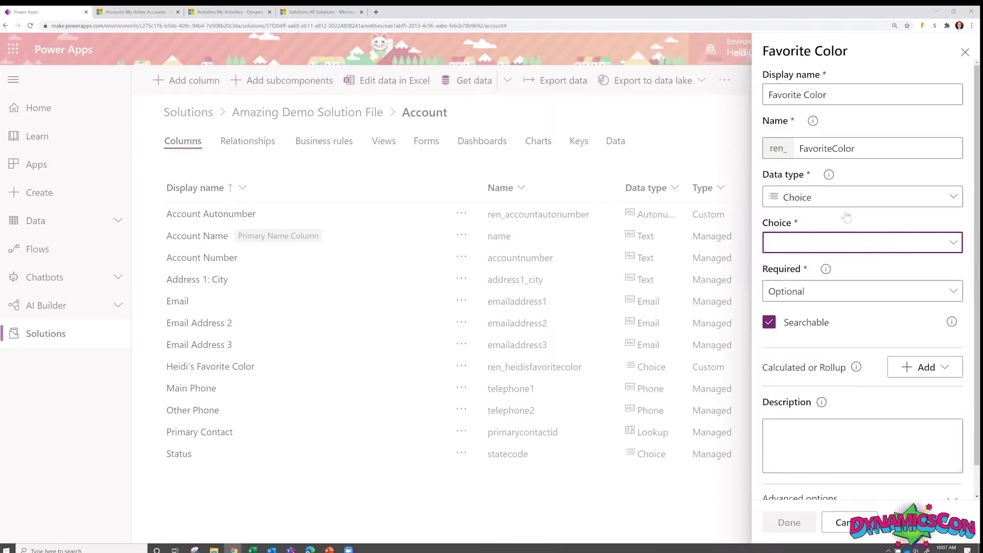
click(830, 250)
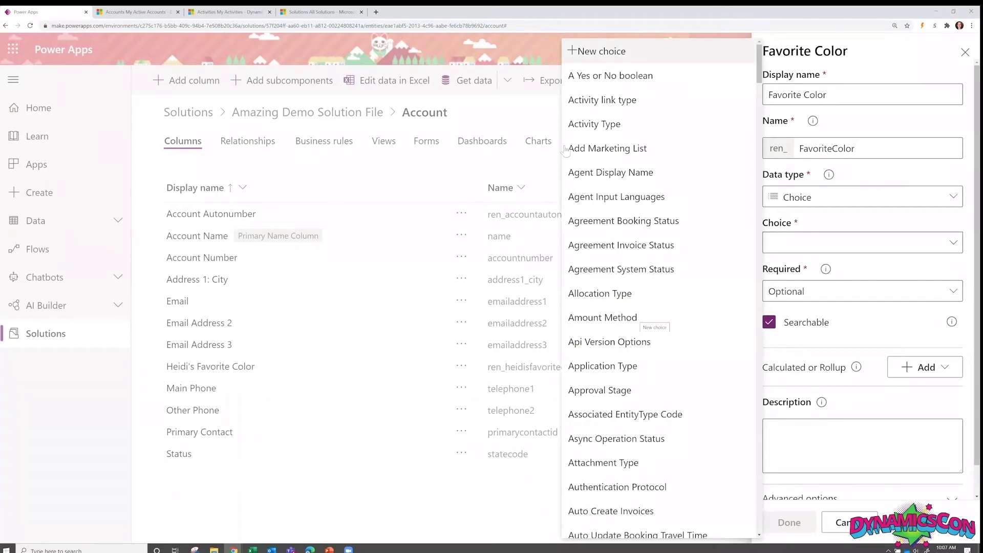
click(594, 51)
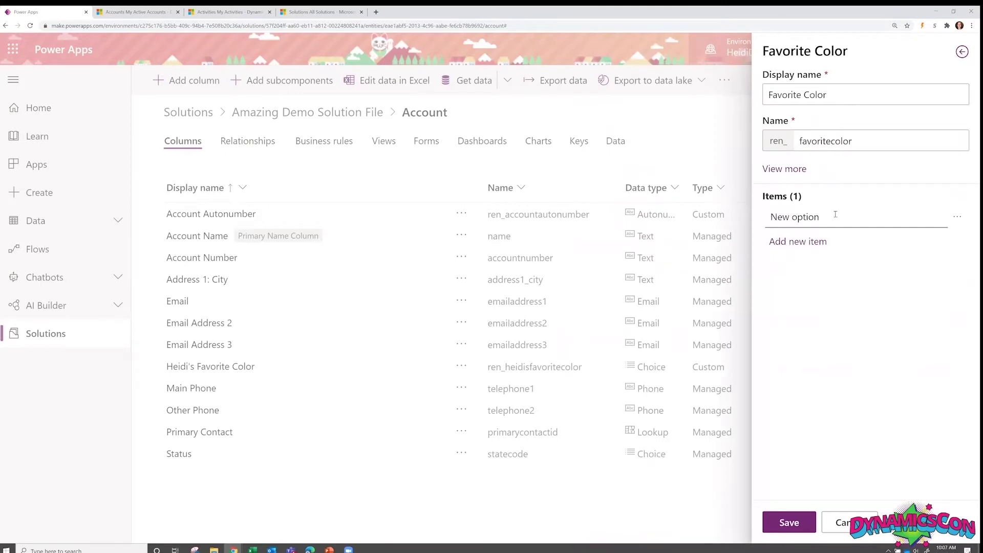
triple_click(809, 217)
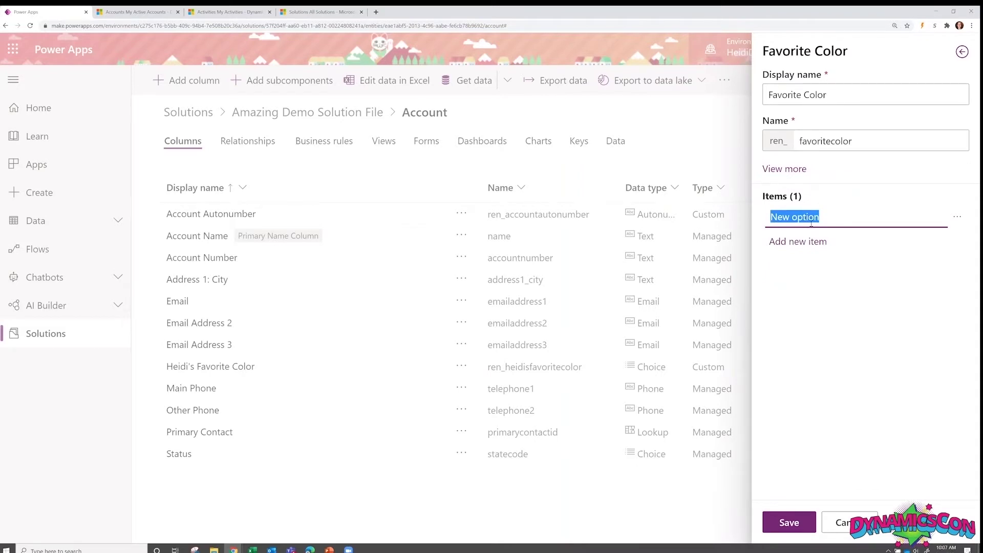
text(Red)
Add the items Green and Blue to the Favorite Color choice and save it.
click(818, 252)
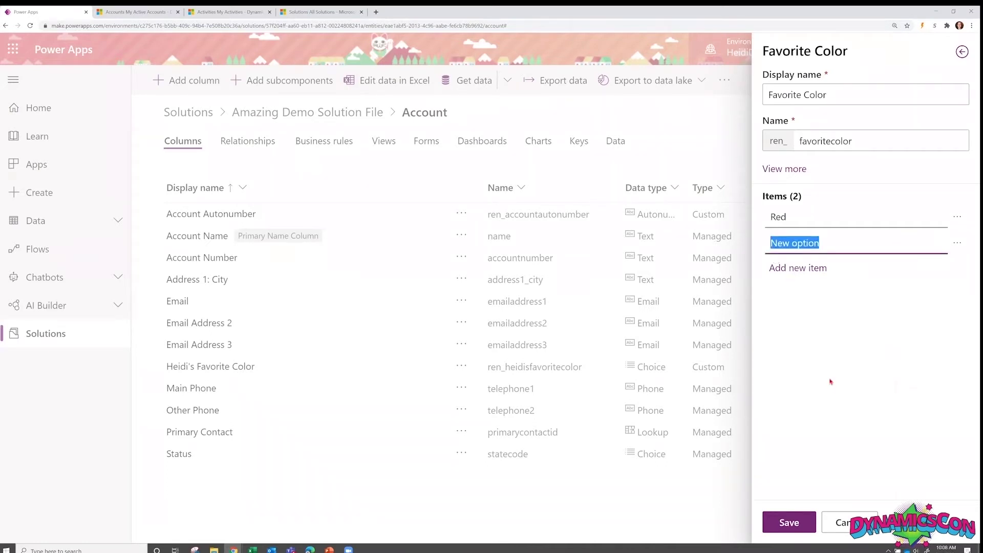
text(Green)
click(790, 268)
double_click(790, 268)
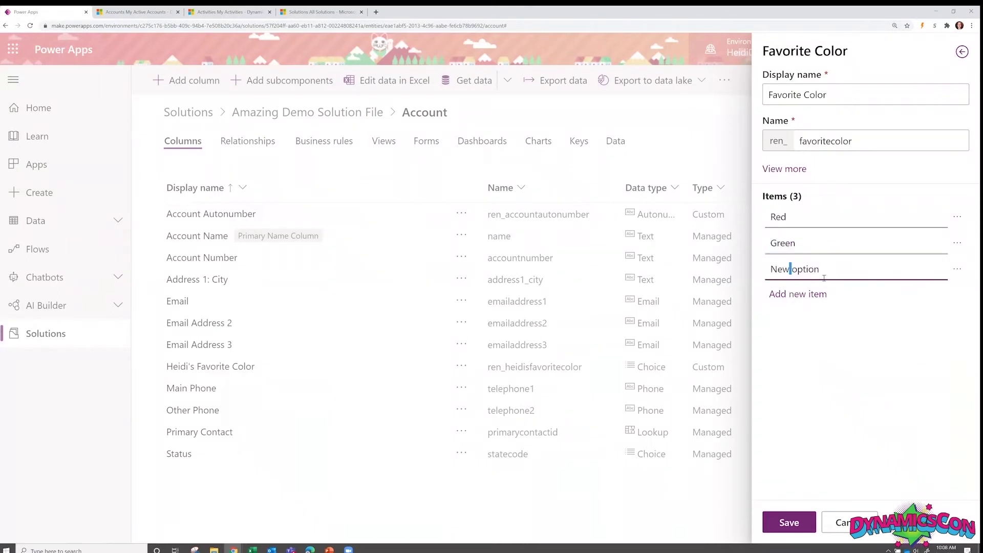
key(ctrl+a)
text(Blue)
click(782, 522)
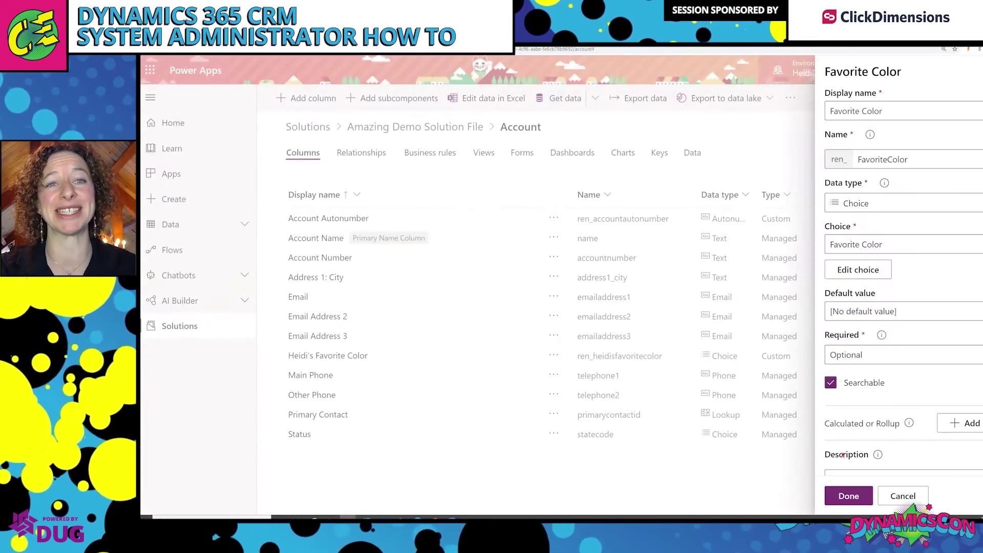
scroll(888, 423, down, 2)
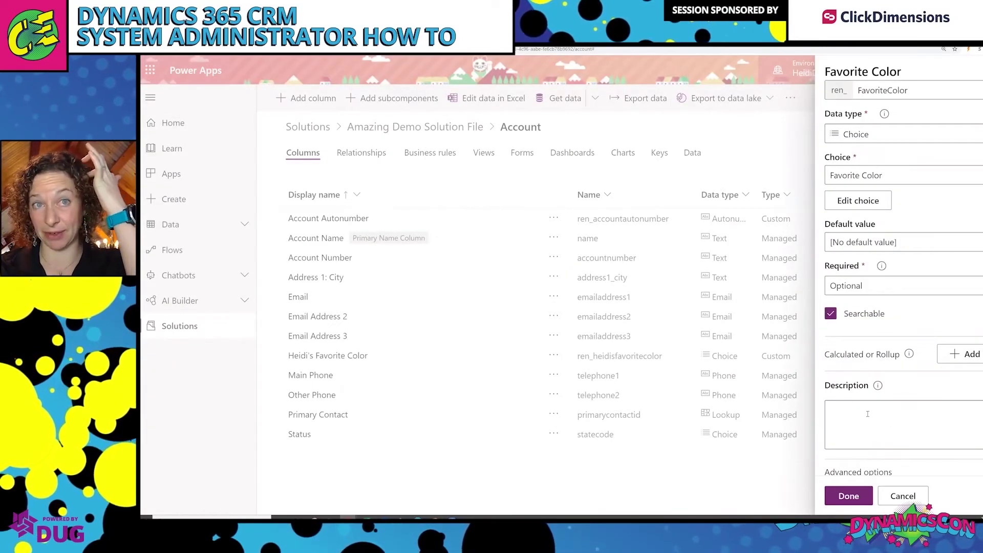
Give the Favorite Color column the description "Select your favorite color.", finish the column and save the table.
click(867, 408)
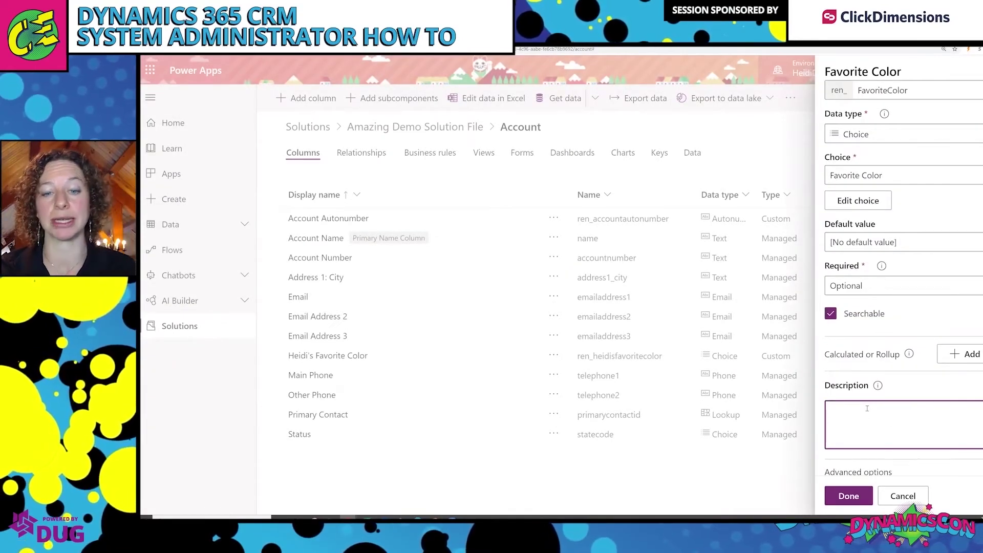
text(Select )
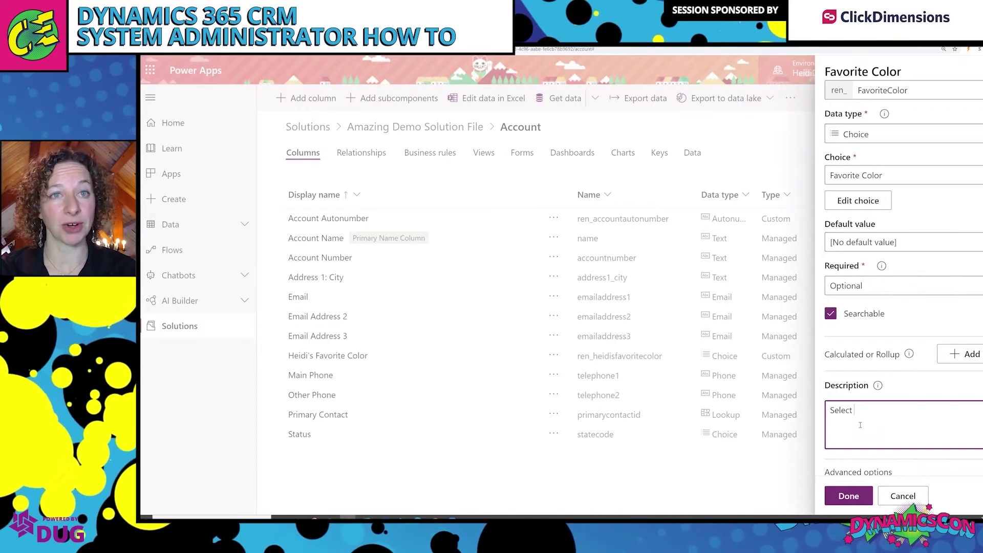
text(your favorite color.)
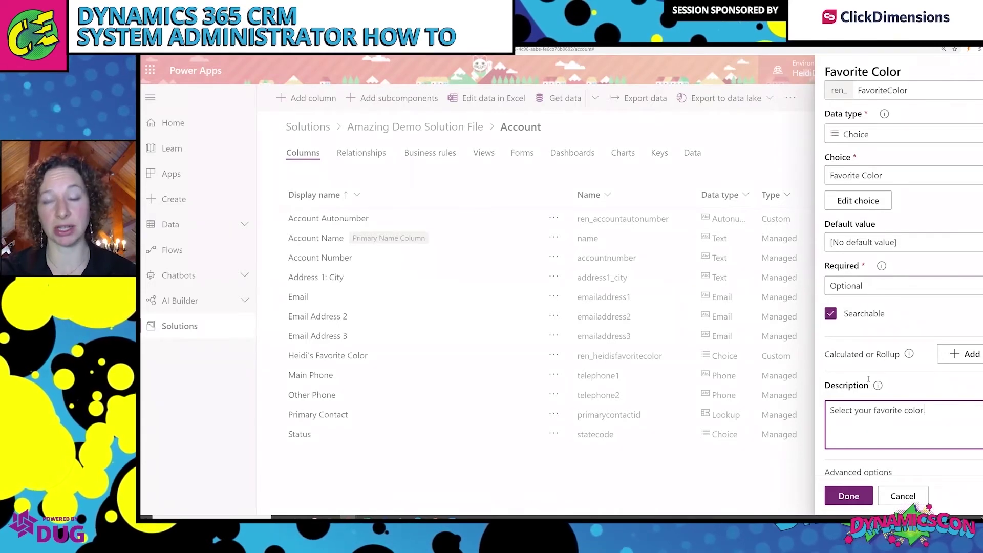
click(849, 495)
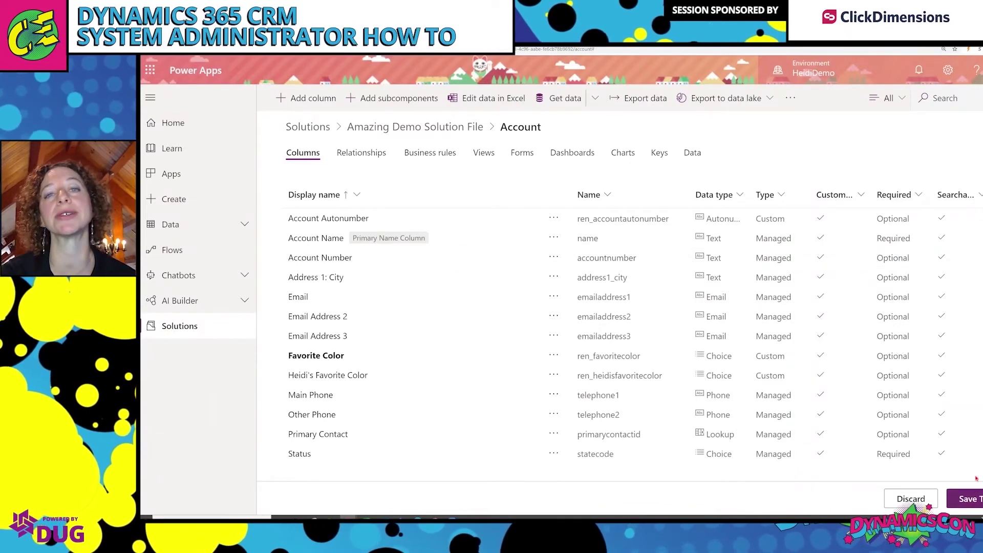
click(976, 502)
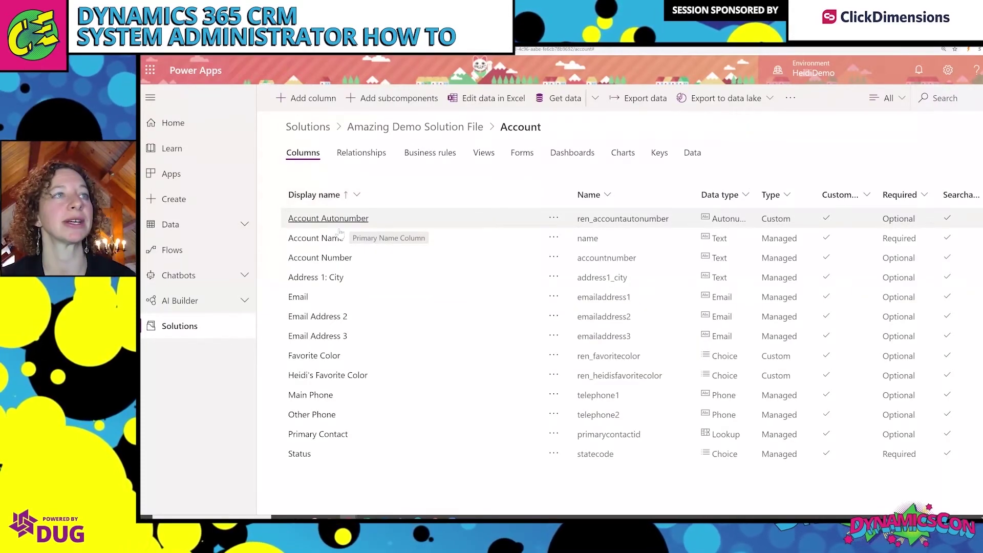
Open the Account Autonumber column's settings and examine its data type, required options and numbering preview.
click(326, 219)
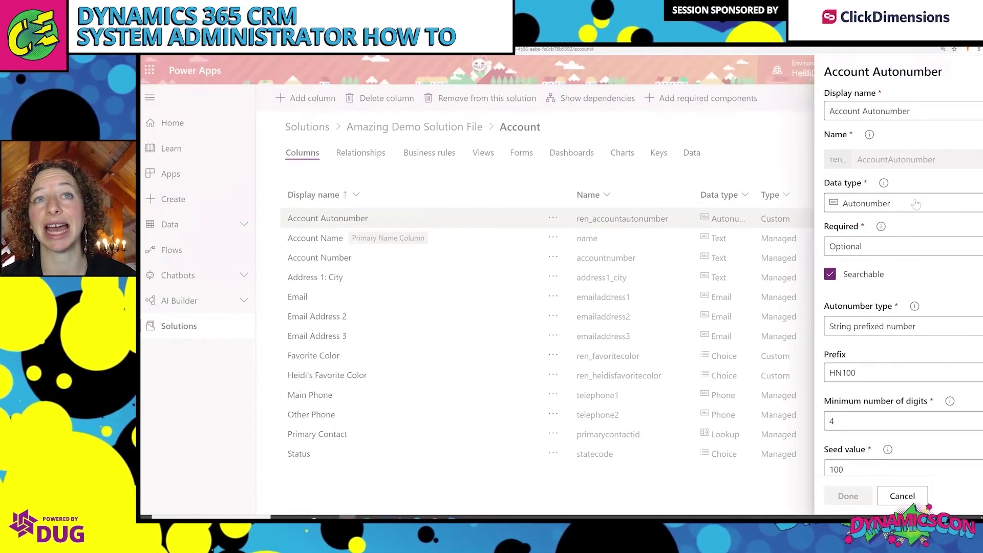
click(915, 202)
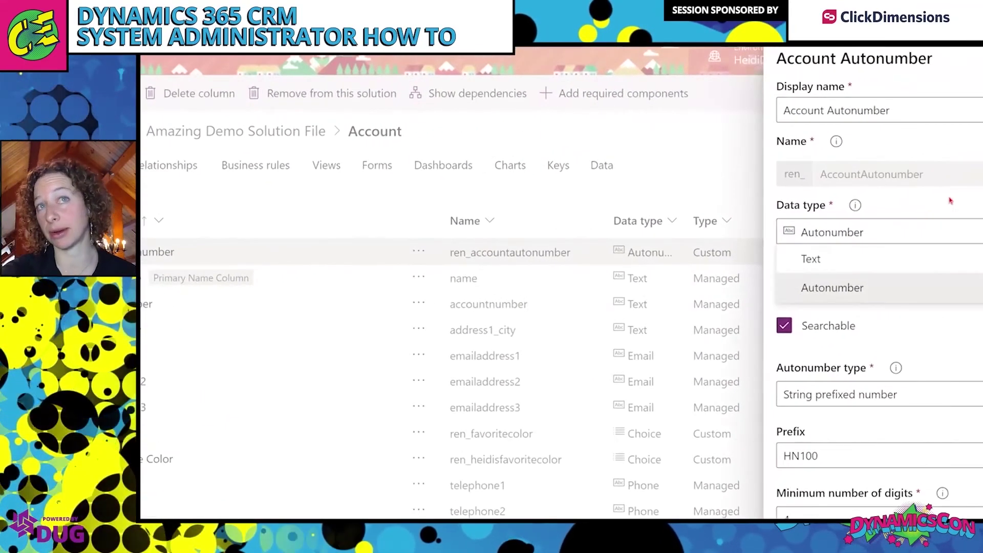
click(956, 180)
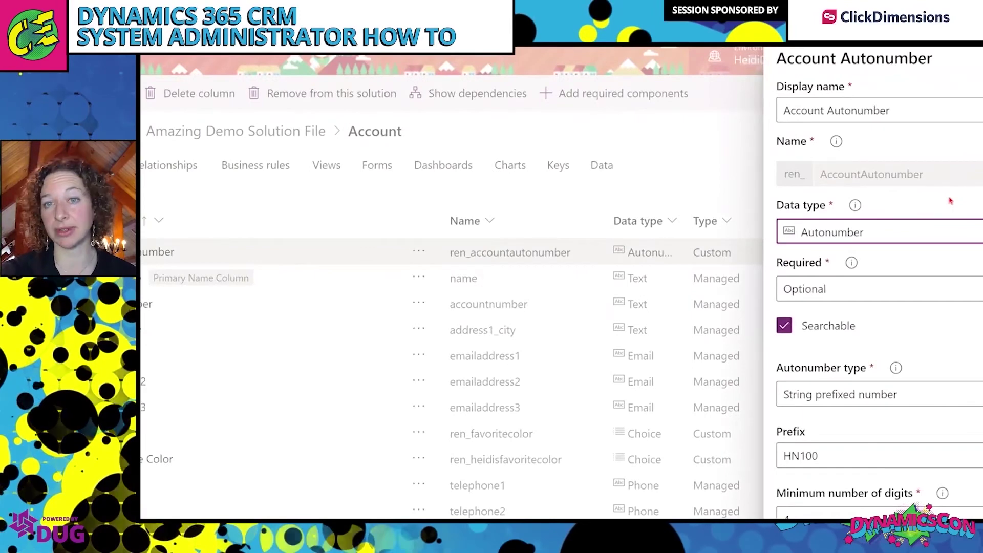
click(837, 291)
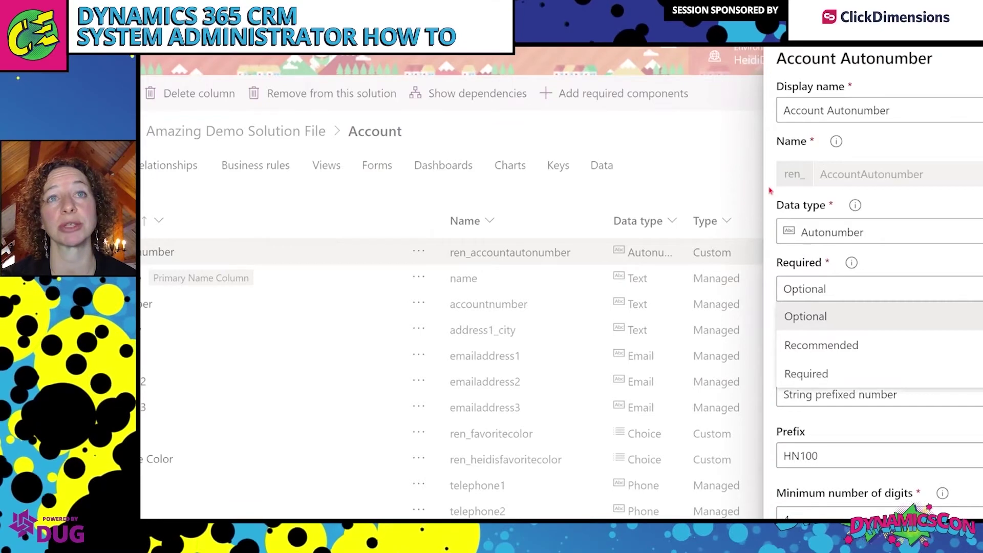
scroll(835, 225, down, 2)
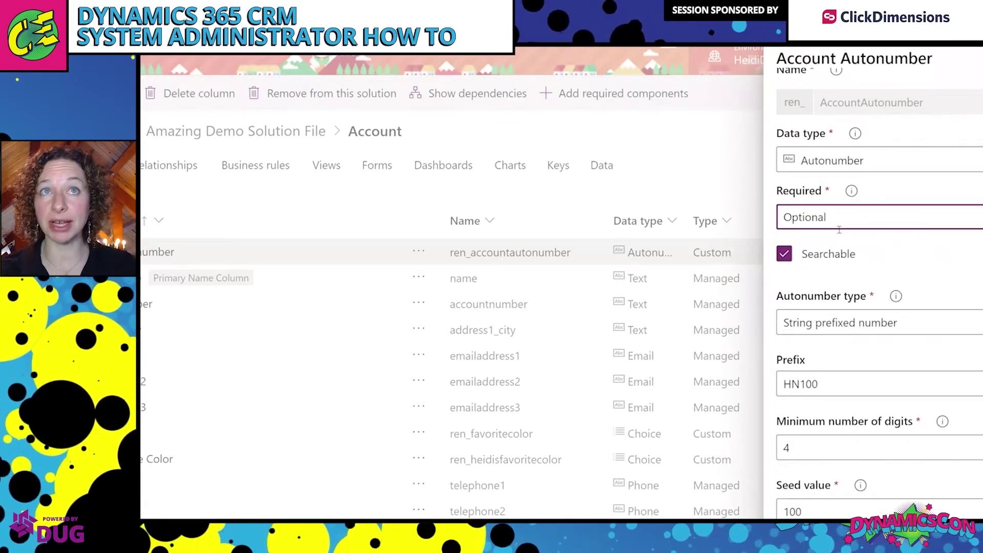
scroll(840, 230, down, 3)
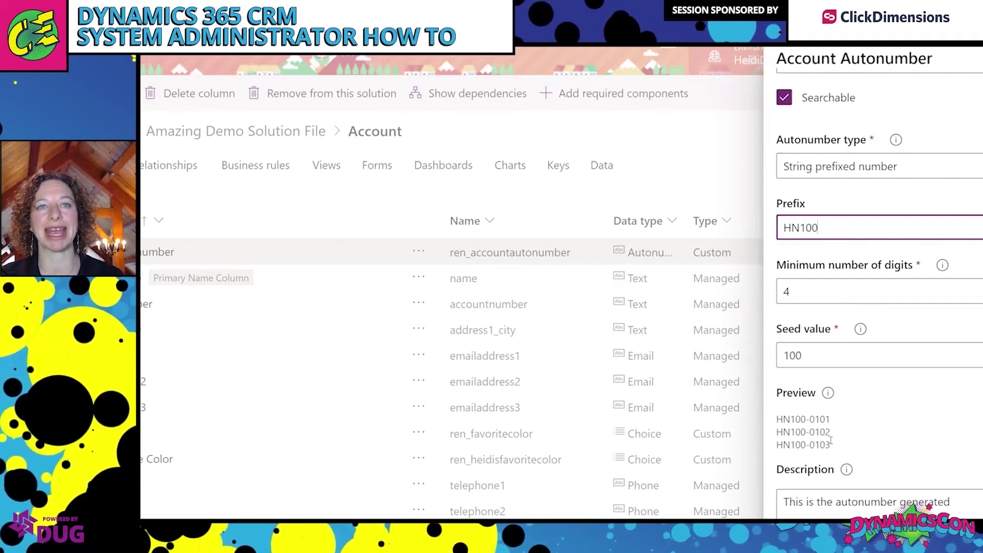
drag(830, 439, 832, 227)
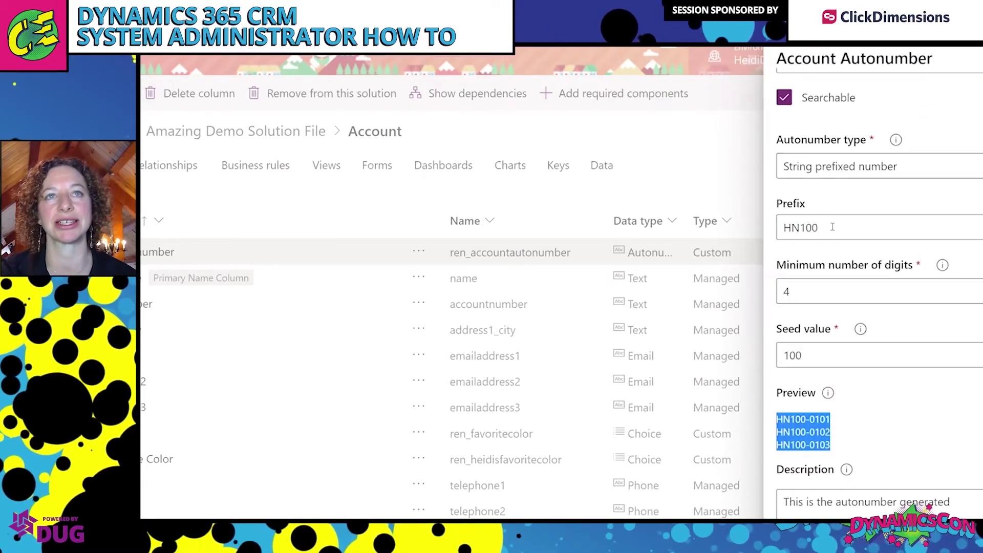
Set the Account Autonumber prefix to HN10 and its minimum number of digits to 6, and save the table.
click(832, 227)
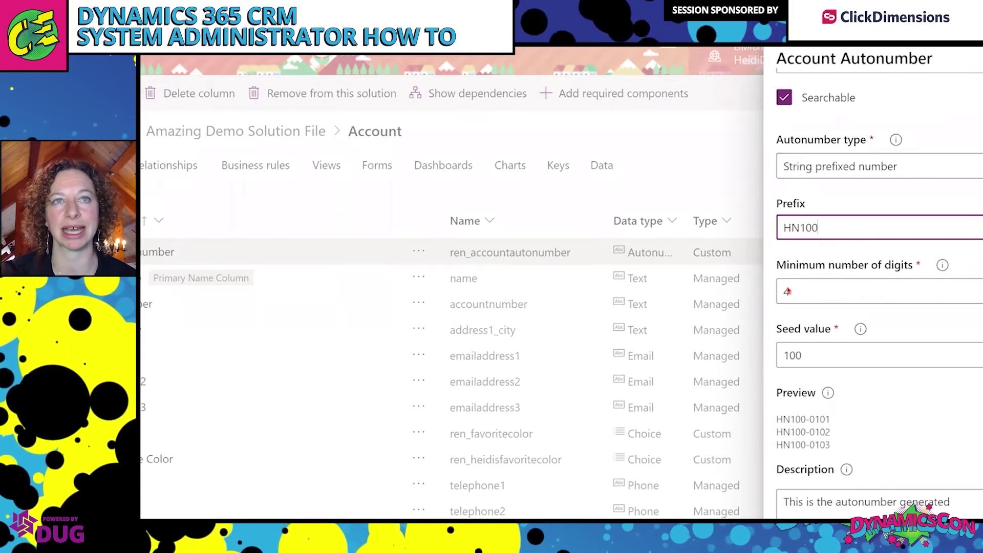
key(BackSpace)
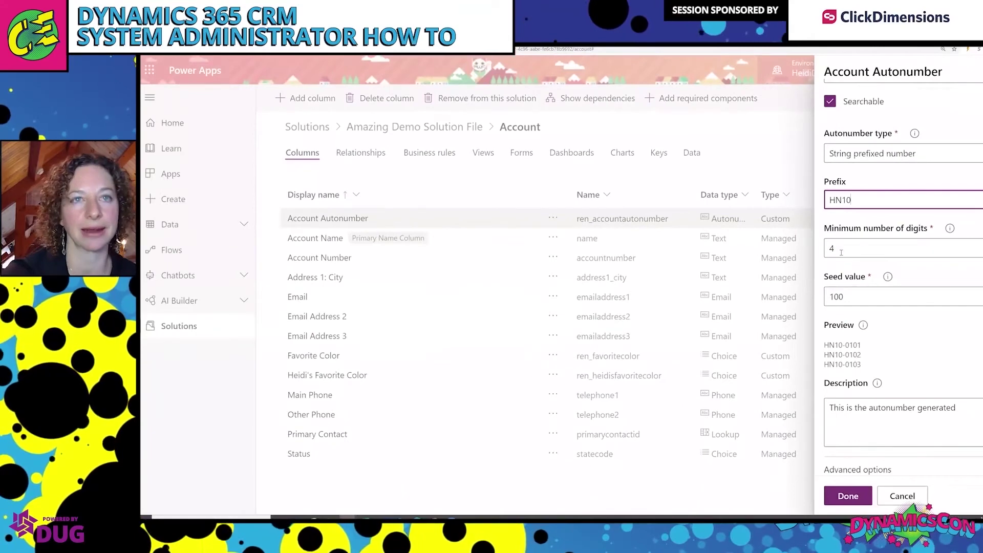
key(Tab)
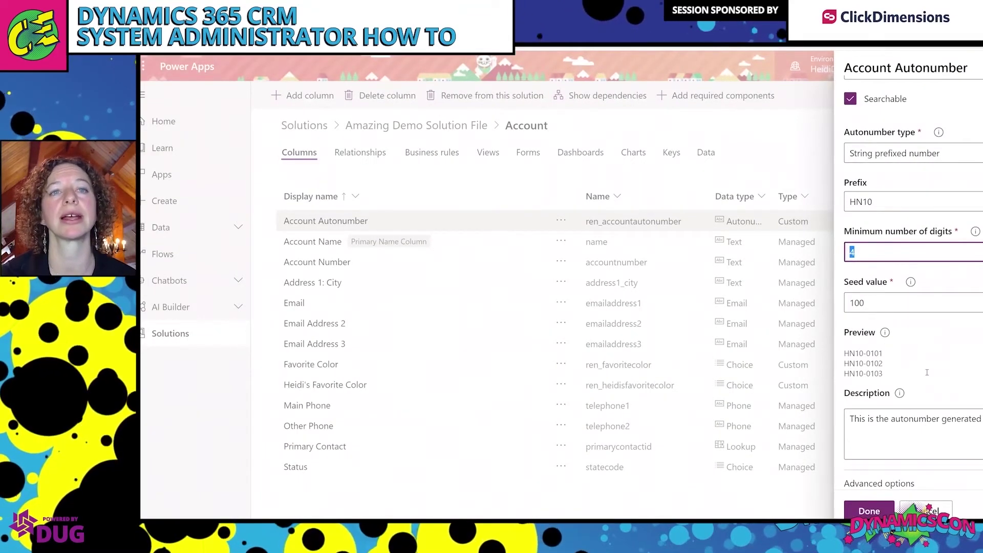
text(6)
key(Tab)
scroll(871, 512, down, 1)
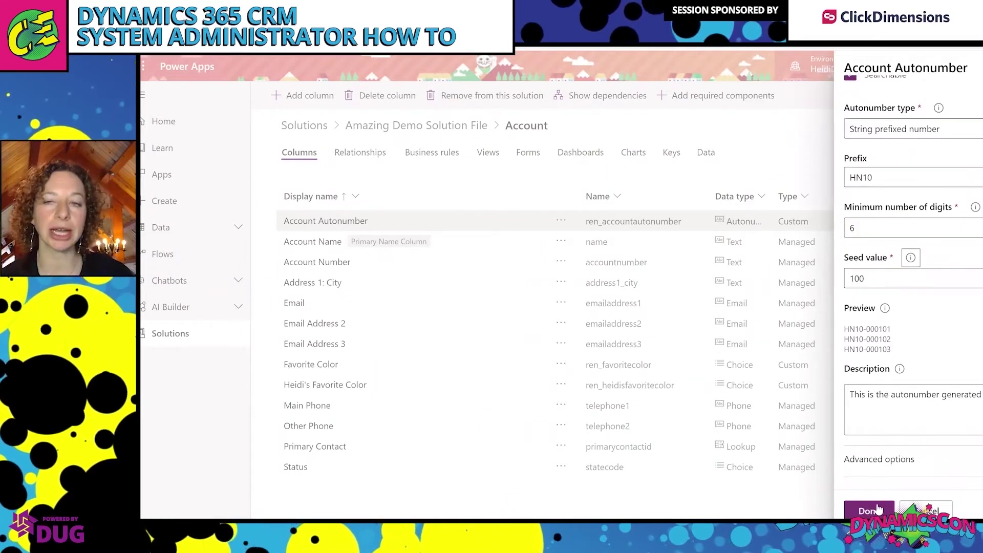
key(Tab)
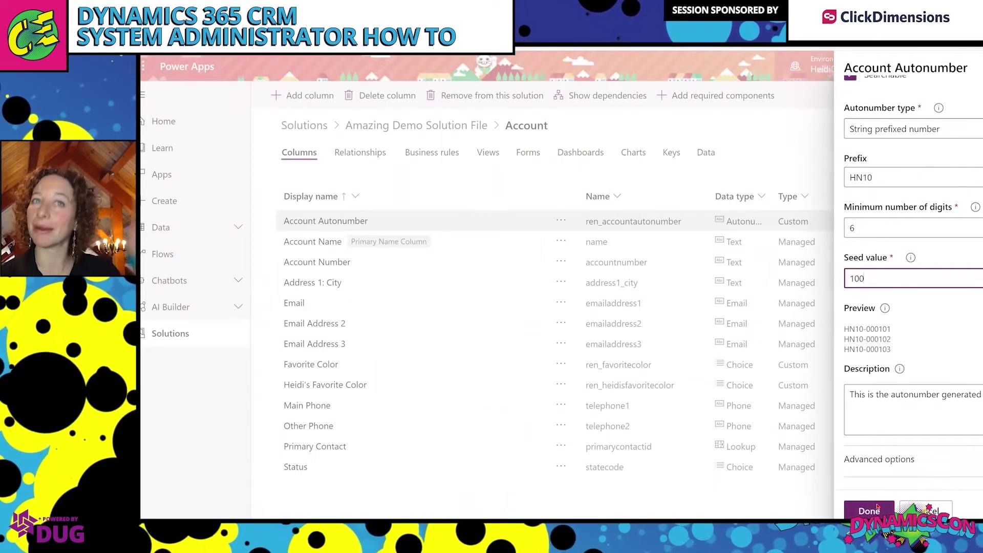
click(877, 507)
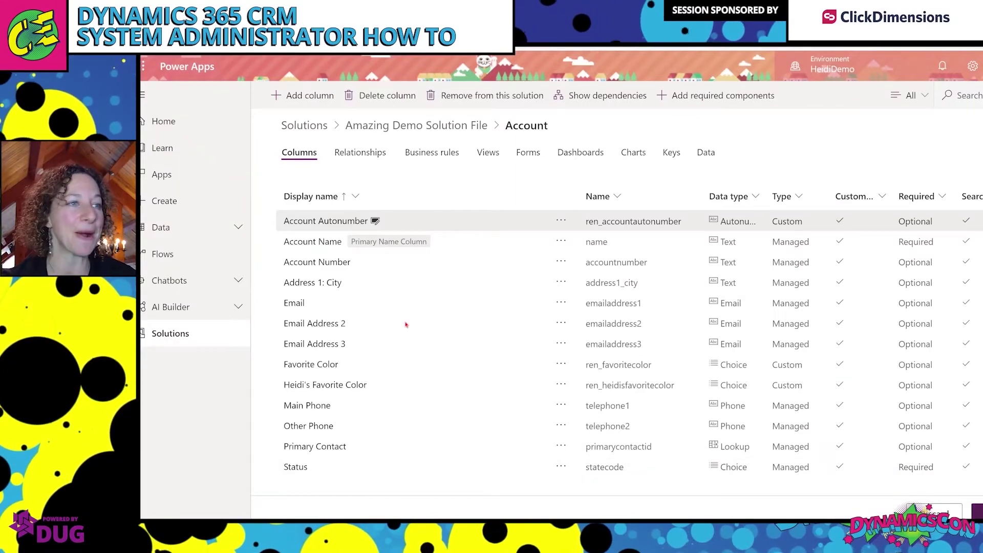
key(ctrl+s)
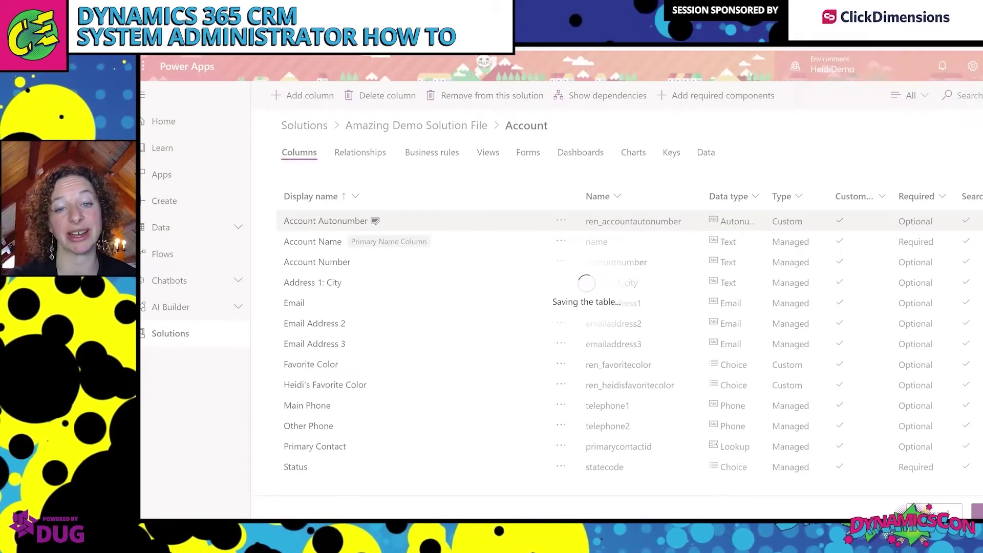
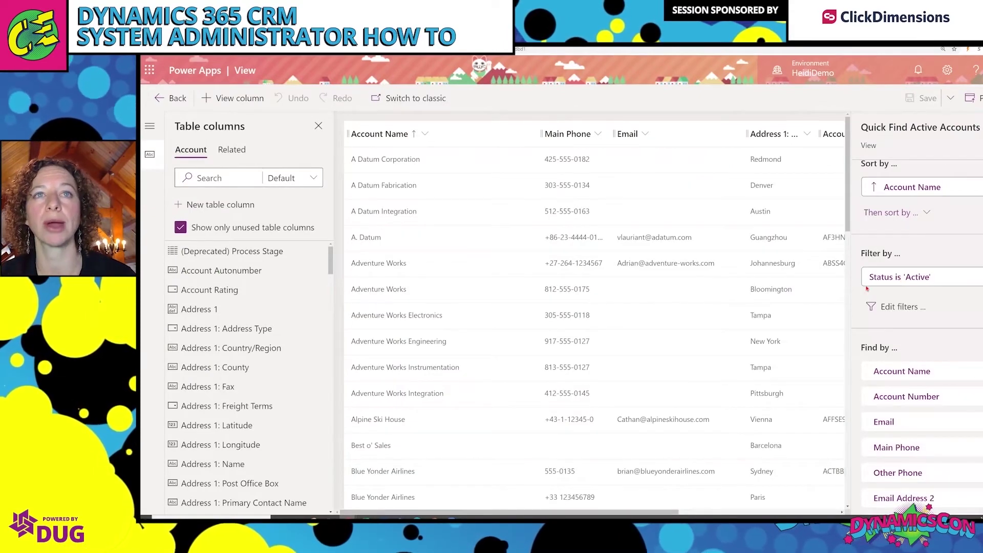
Examine the Find by columns of the Quick Find Active Accounts view and open the list for editing them.
scroll(901, 286, down, 1)
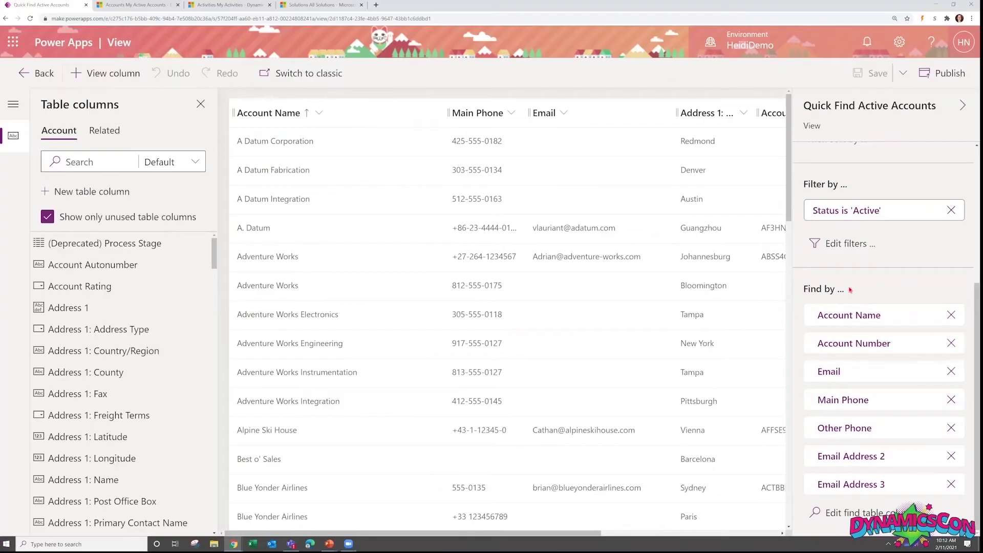
triple_click(850, 290)
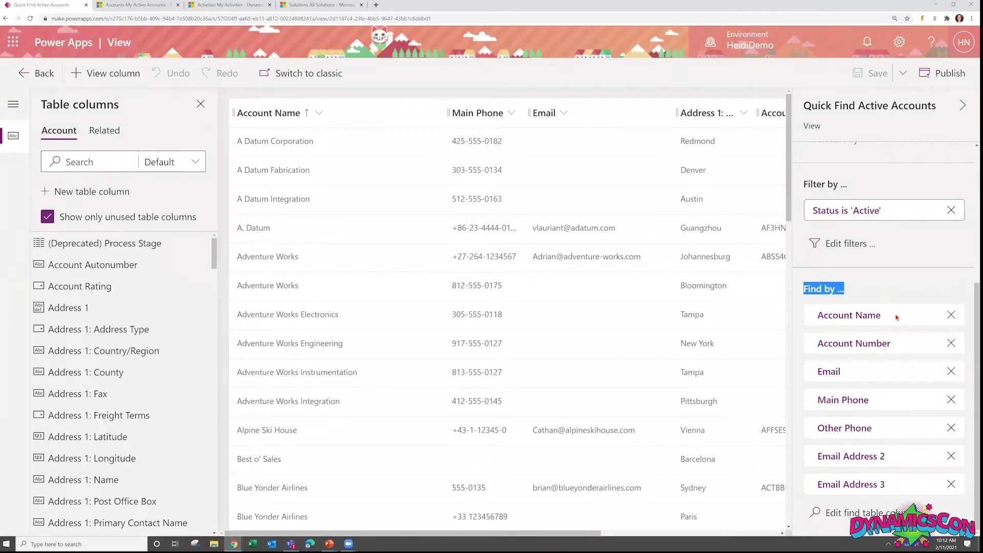
click(875, 328)
double_click(865, 320)
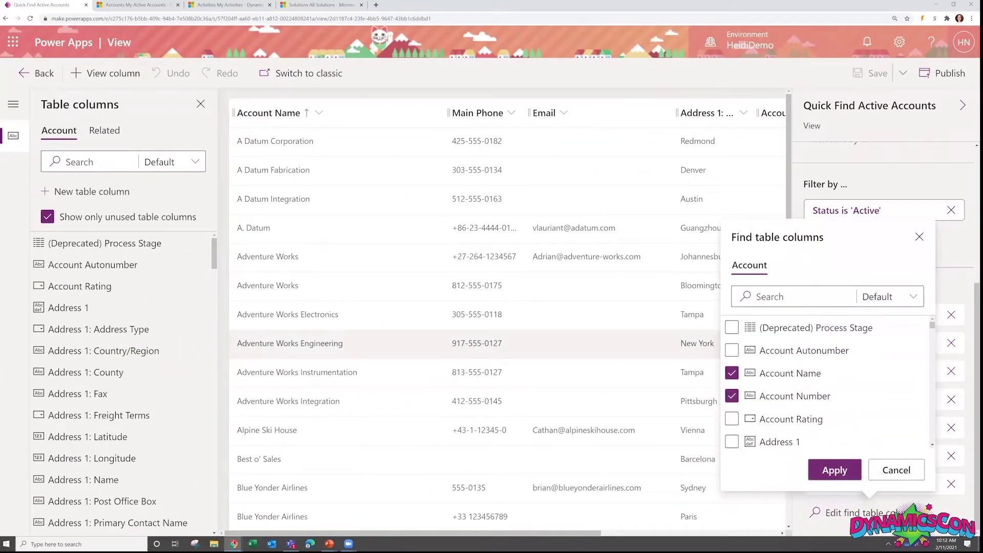
Switch to the classic solution window and open the find column selection of the Lead entity's Quick Find All Leads view.
mouse_move(234, 544)
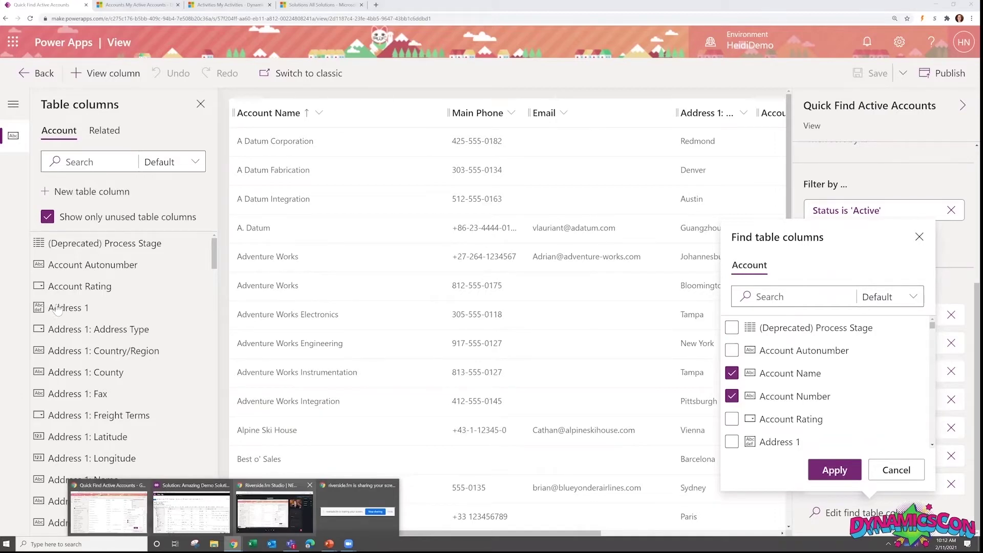
key(alt+Tab)
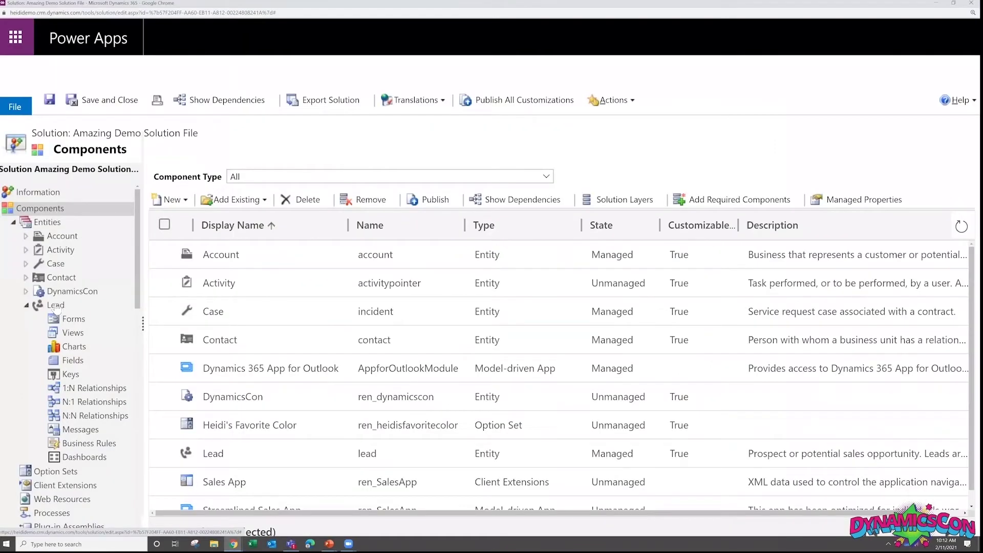
click(73, 333)
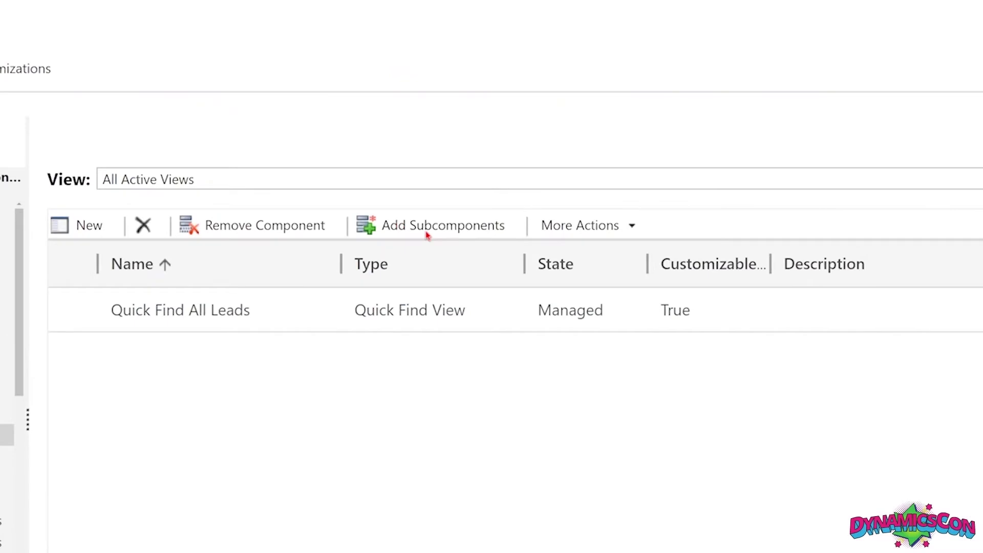
double_click(235, 319)
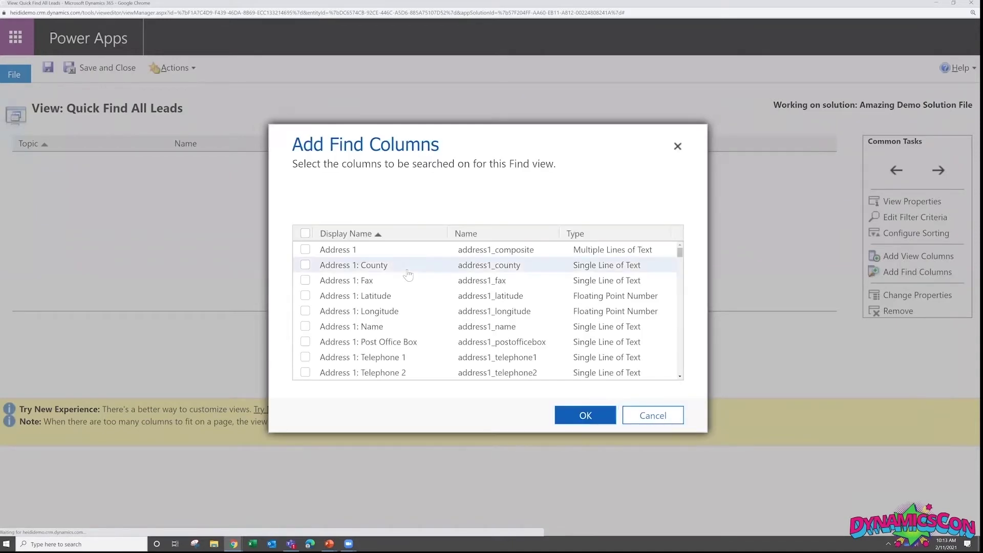
Select Customer as an additional find column for the Quick Find All Leads view.
scroll(408, 275, down, 4)
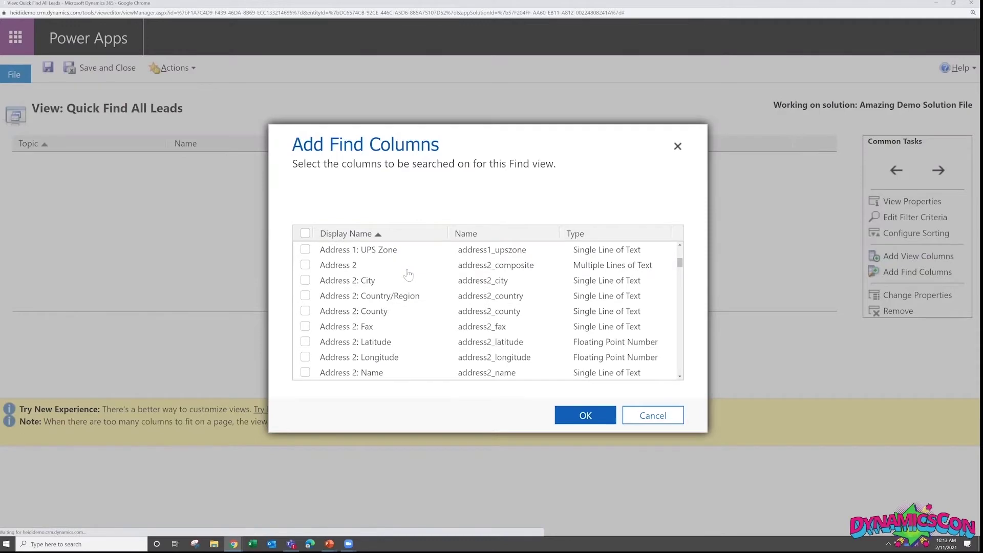
scroll(408, 275, down, 5)
scroll(408, 275, down, 4)
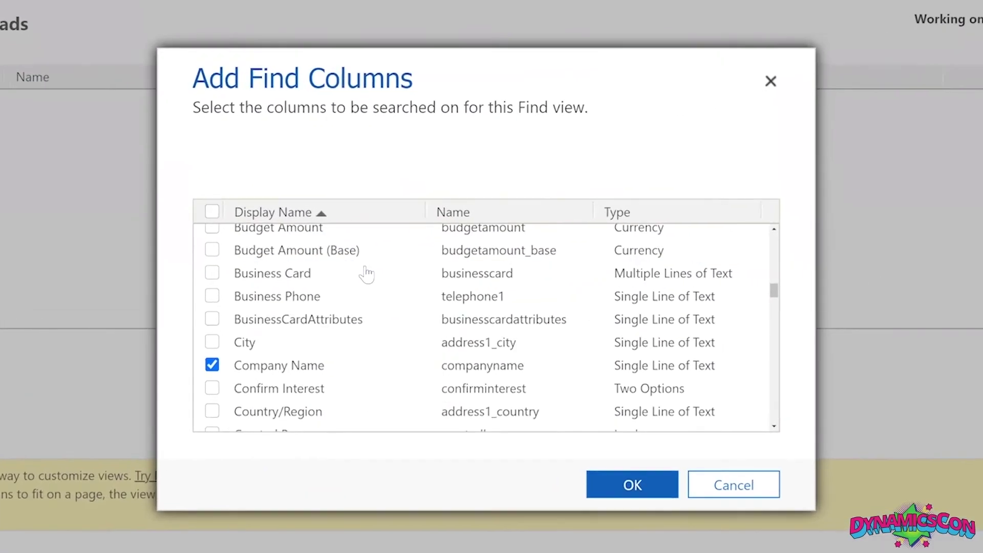
scroll(367, 274, down, 3)
scroll(366, 274, up, 2)
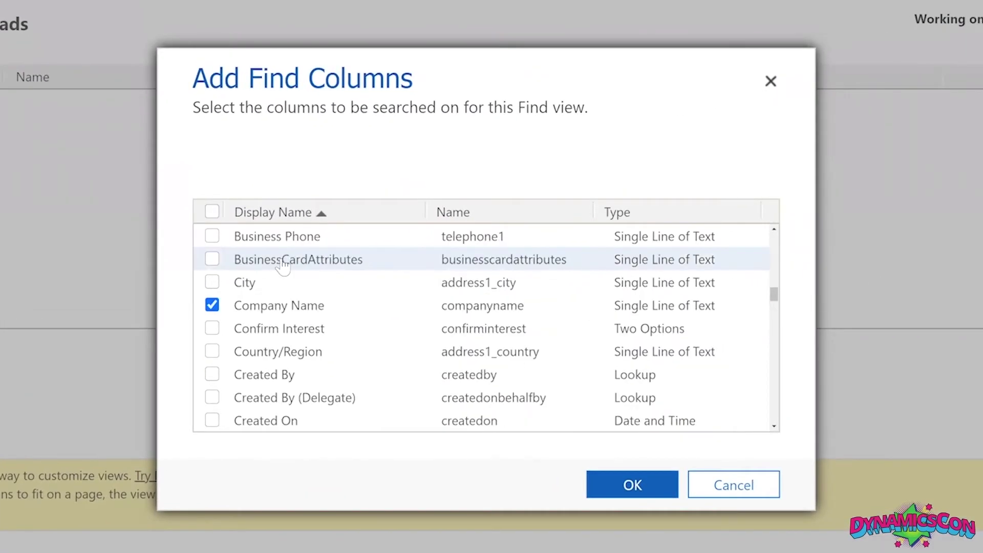
scroll(230, 266, down, 1)
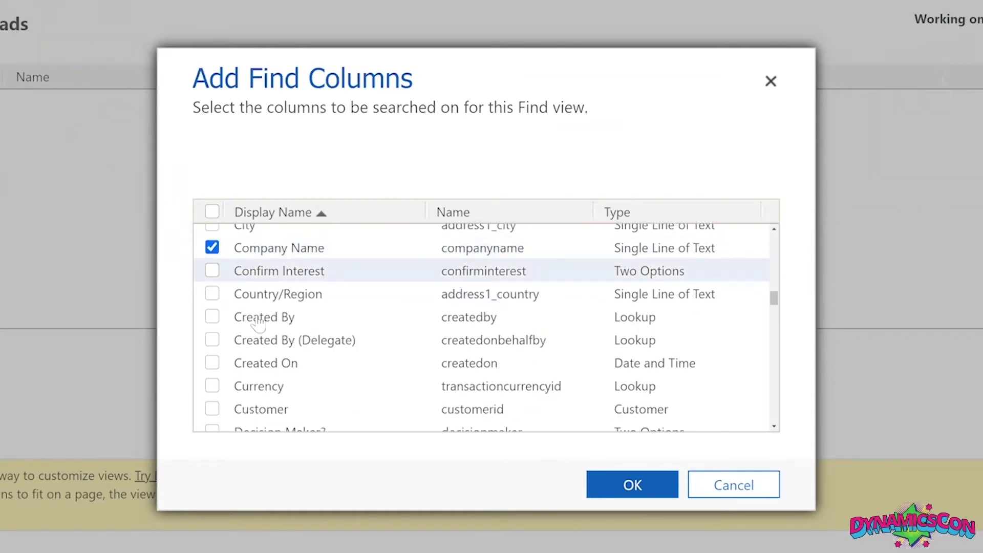
scroll(210, 315, down, 1)
scroll(218, 301, down, 1)
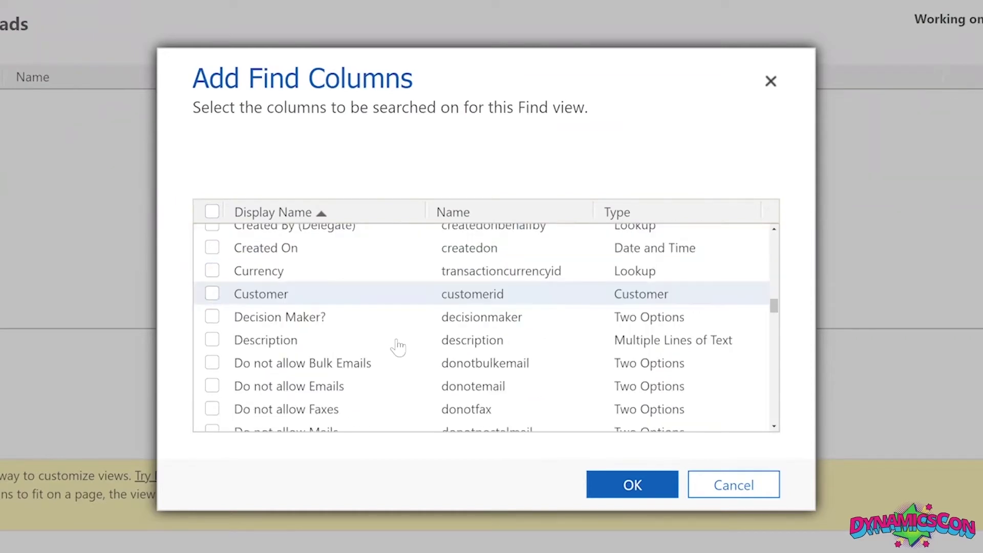
click(212, 293)
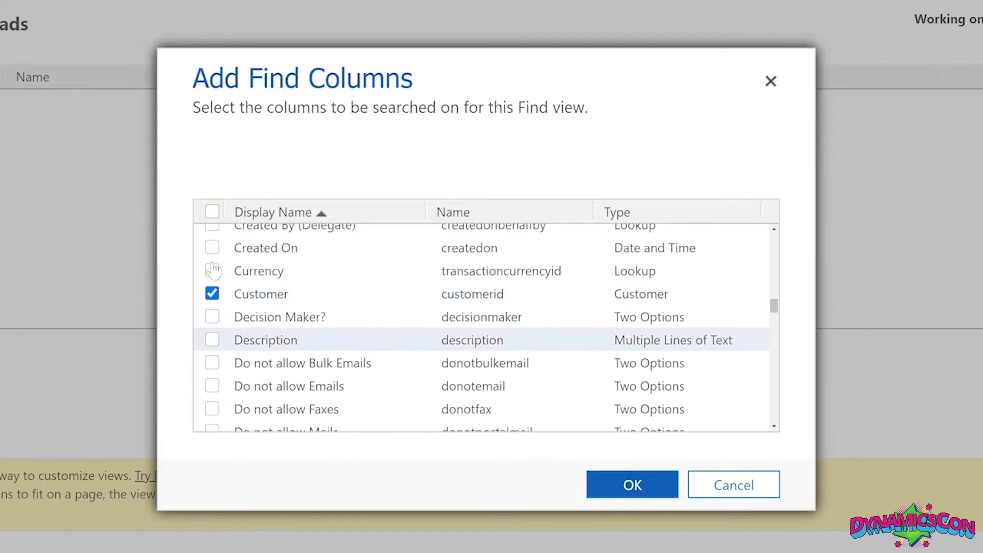
Select Email, Email Address 2 and Email Address 3 as find columns for the Leads quick find view.
scroll(207, 299, down, 4)
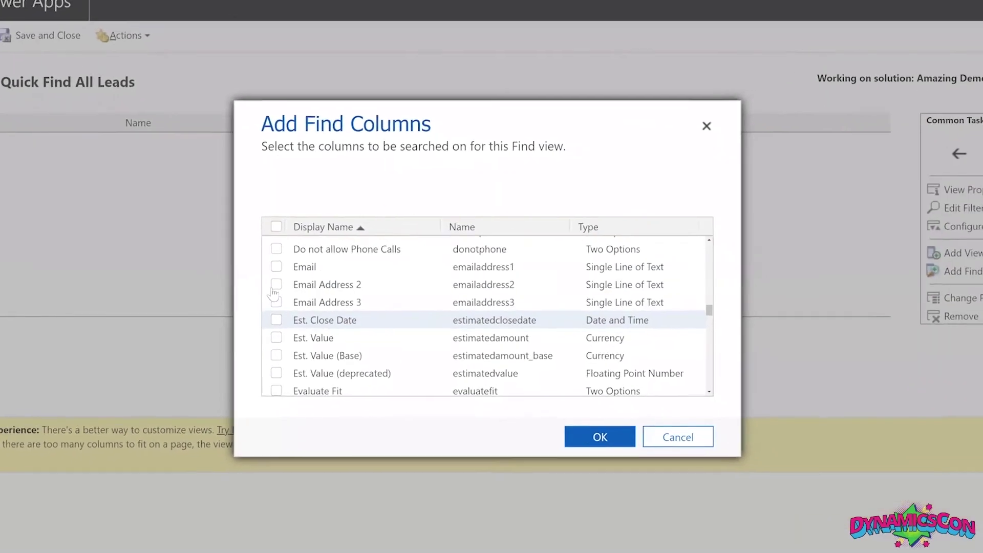
click(277, 266)
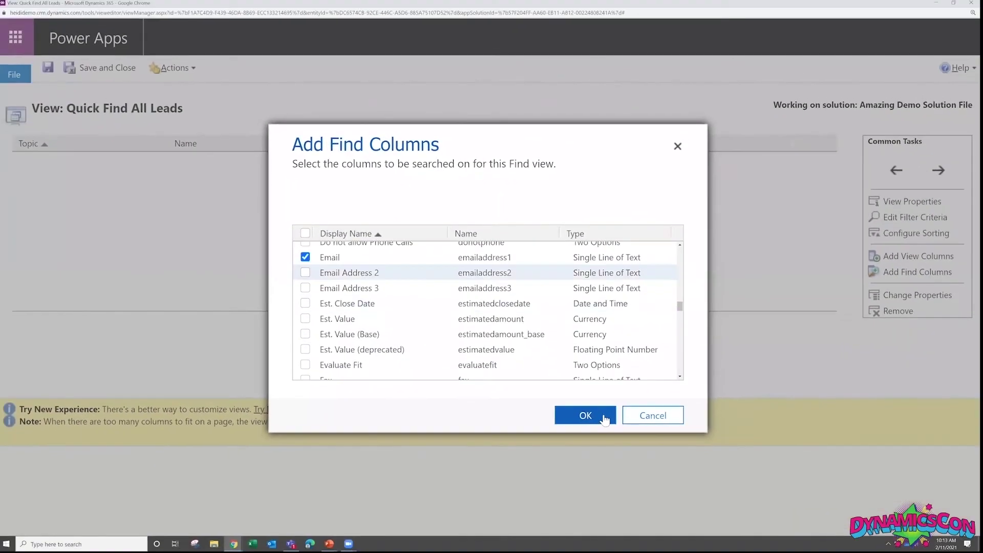
click(342, 290)
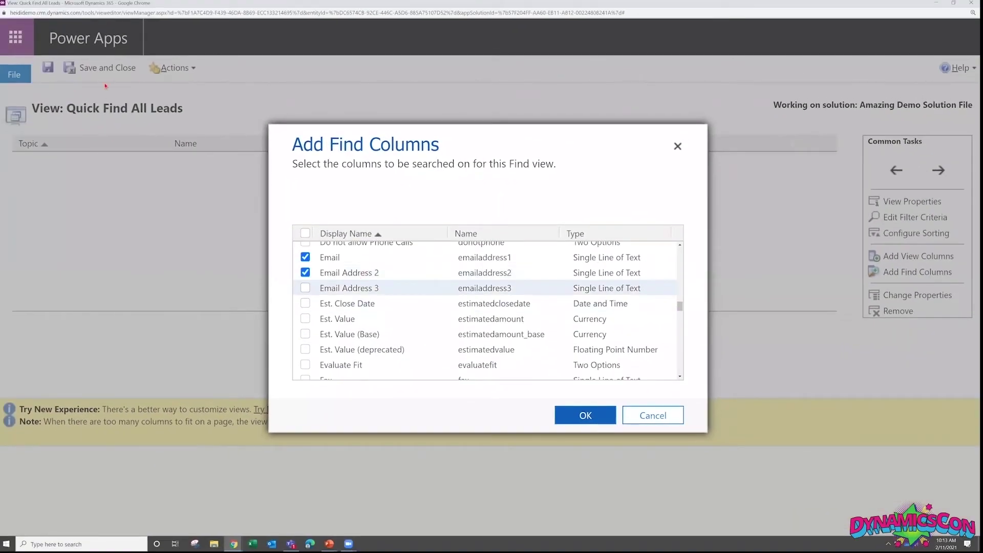
click(306, 287)
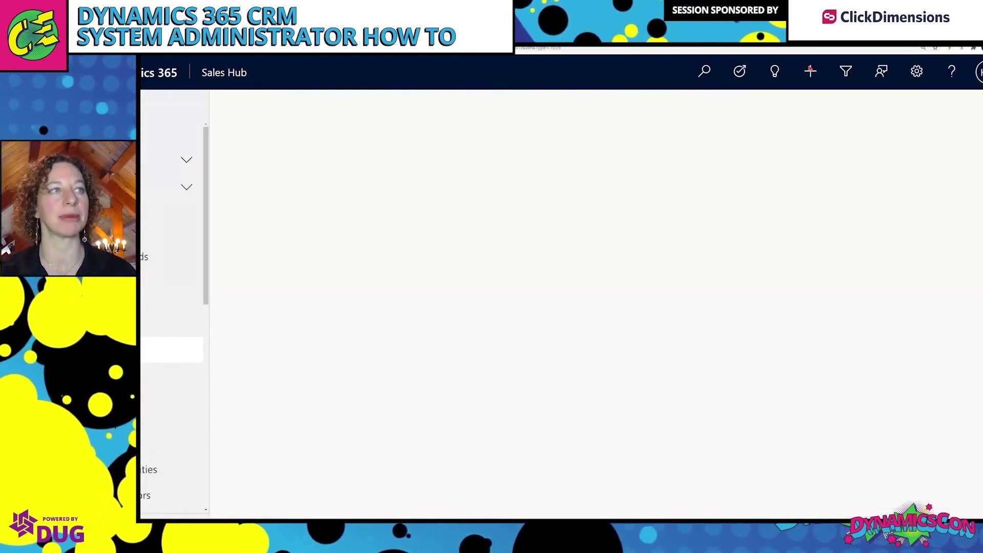
Switch to Dynamics 365 Sales Hub, run a Categorized Search for *a d* and examine the contact results.
click(704, 72)
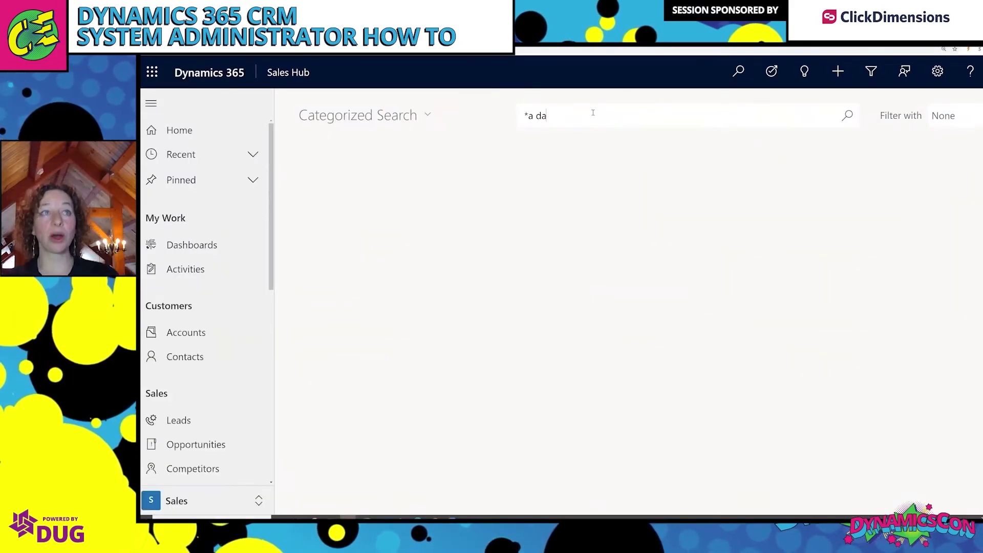
key(BackSpace)
text(*)
key(Return)
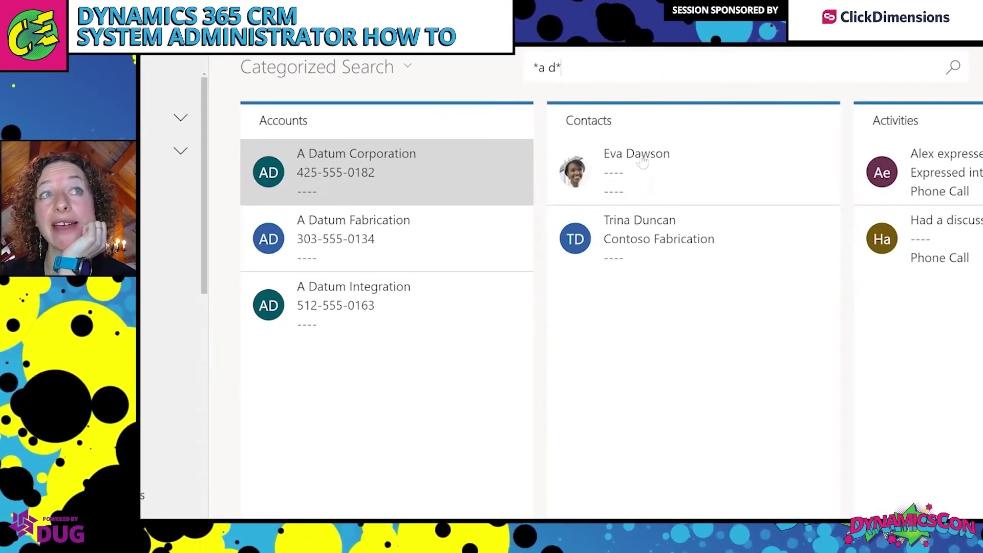
click(612, 179)
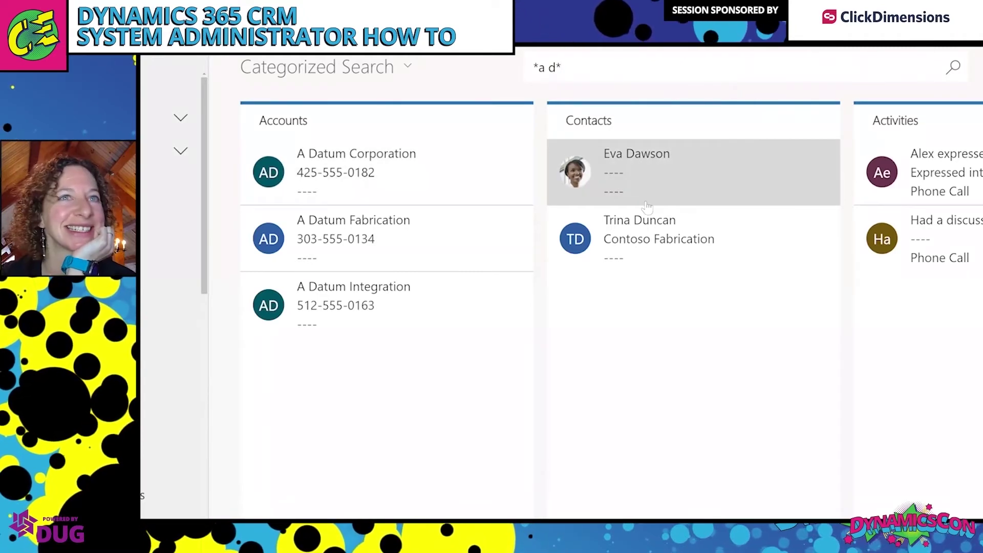
click(677, 267)
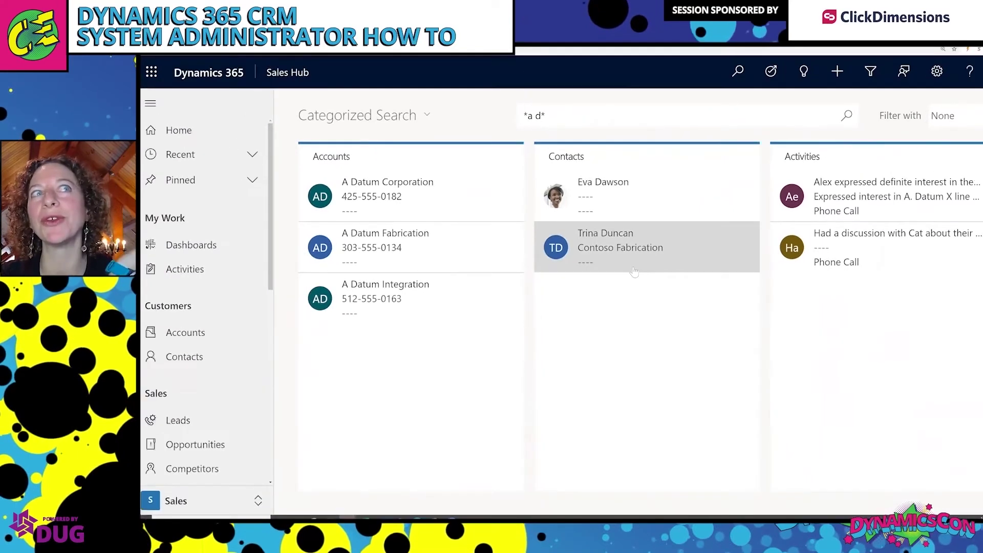